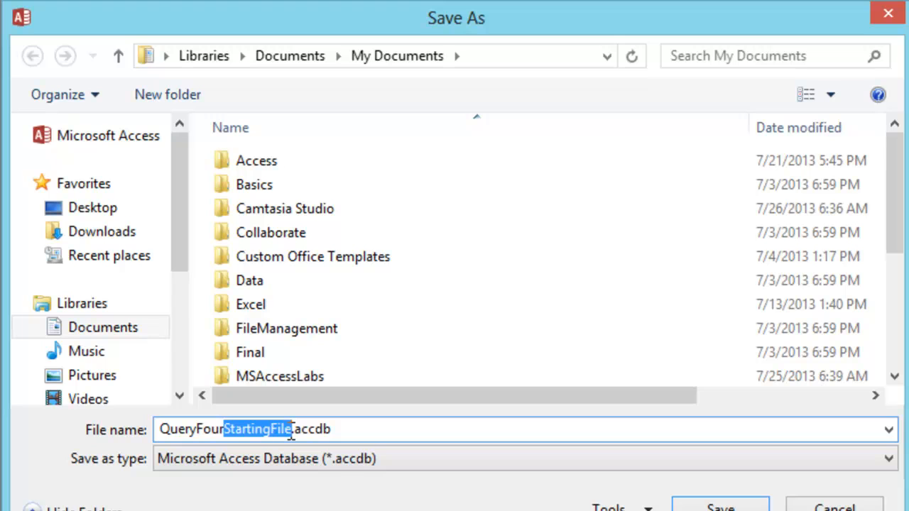
- Save the database as QueryFour.accdb in the MSAccessLabs\Solutions folder and enable its content
key("Delete")
double_click(283, 378)
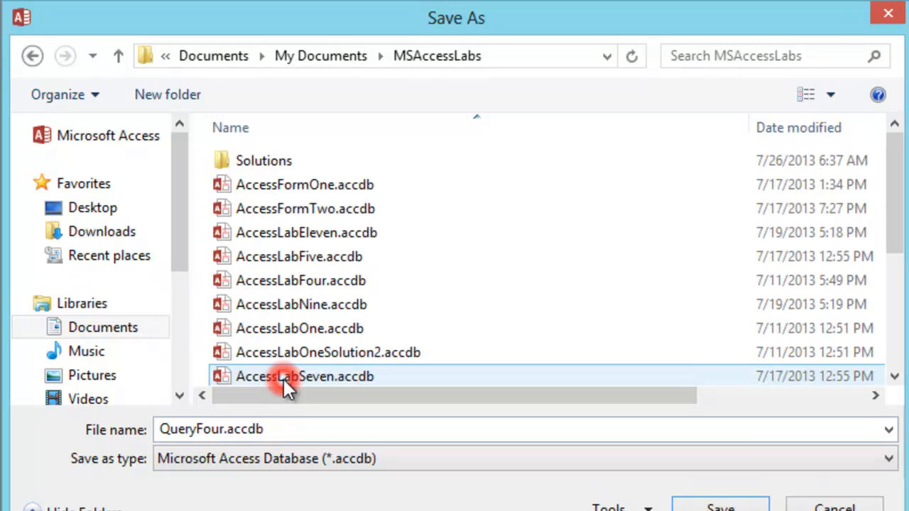
double_click(245, 159)
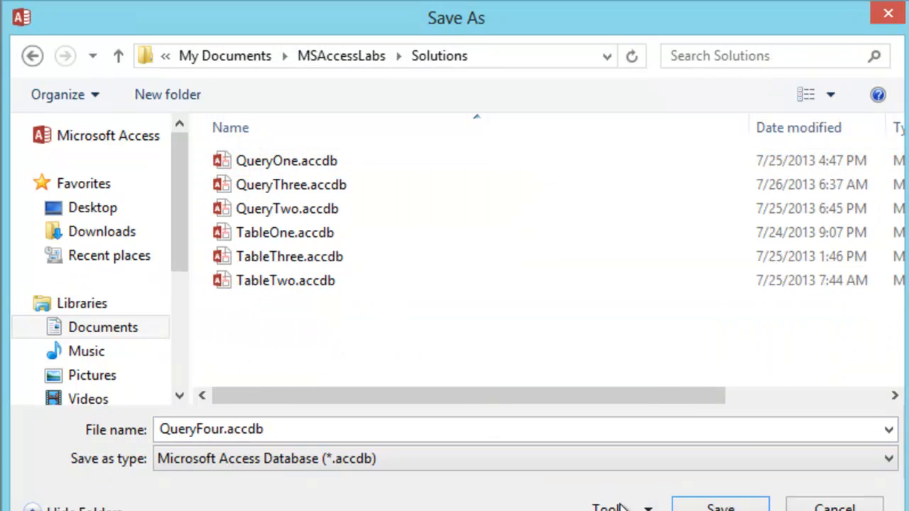
left_click(686, 507)
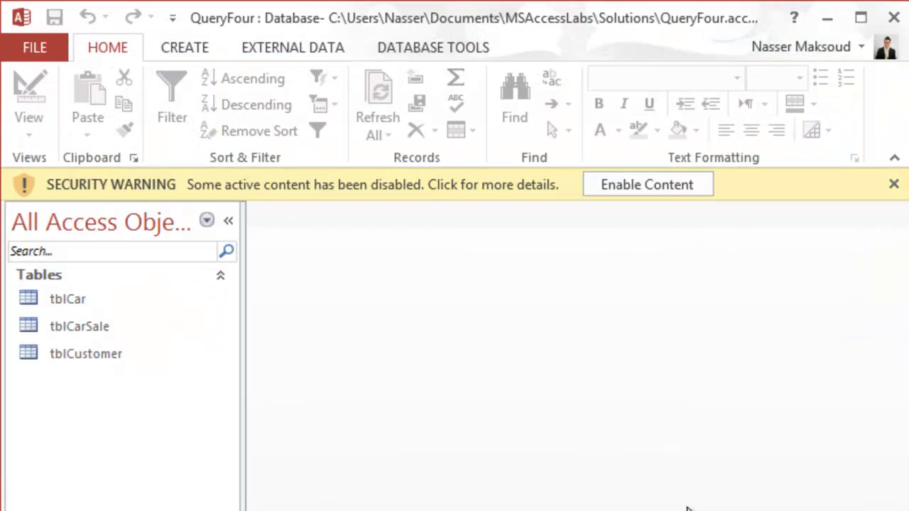
left_click(647, 185)
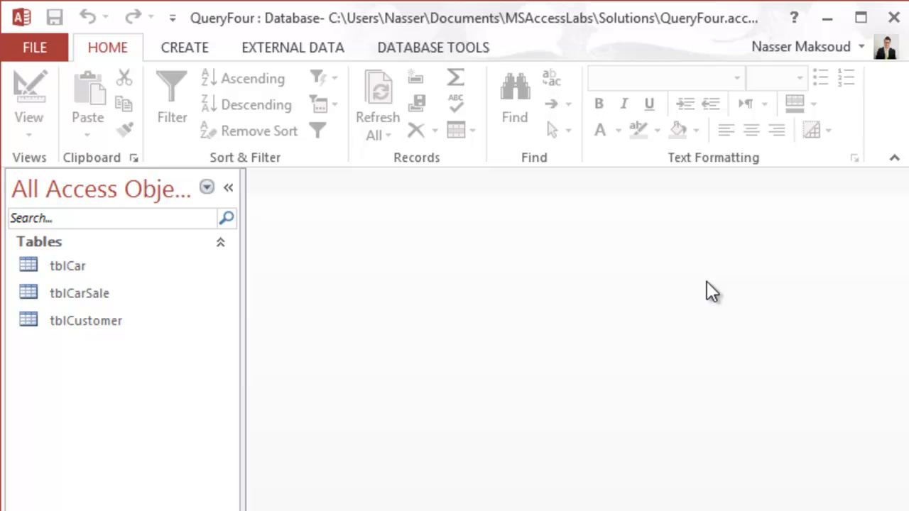
- Create a design-view query with tblCar, tblCarSale and tblCustomer, placing tblCustomer below tblCarSale and lengthening tblCar to show all its fields
left_click(193, 46)
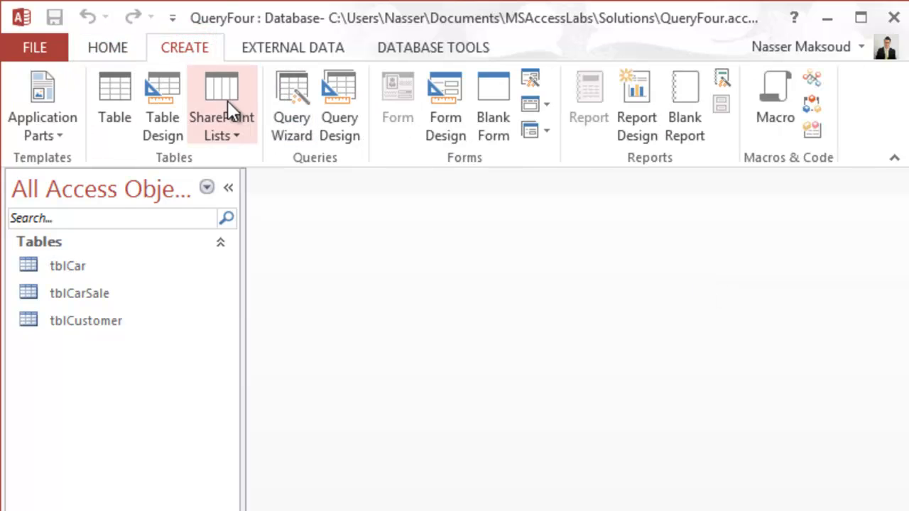
left_click(346, 110)
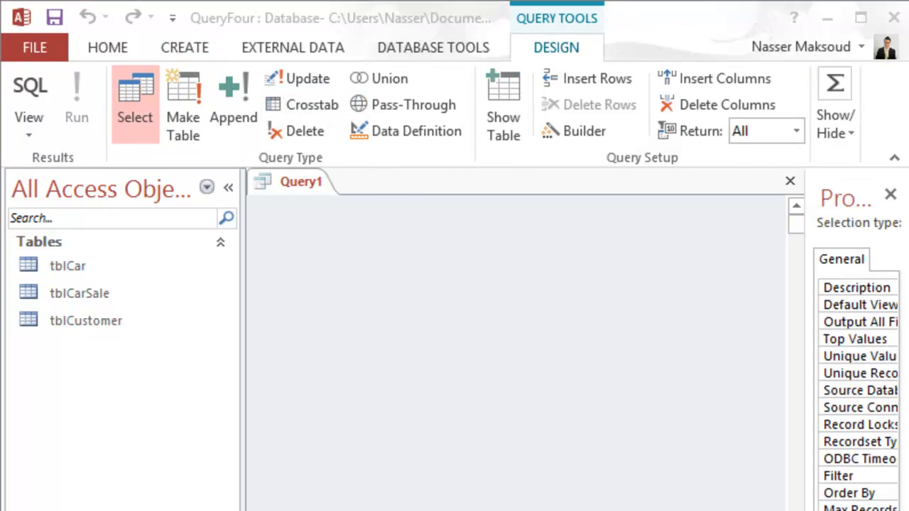
left_click_drag(534, 510, 527, 391)
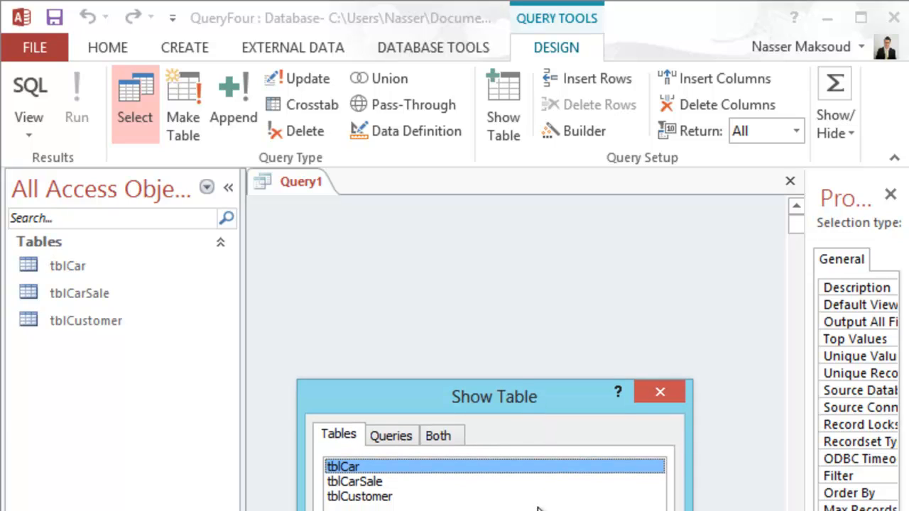
left_click(362, 483, "shift")
left_click(360, 497, "shift")
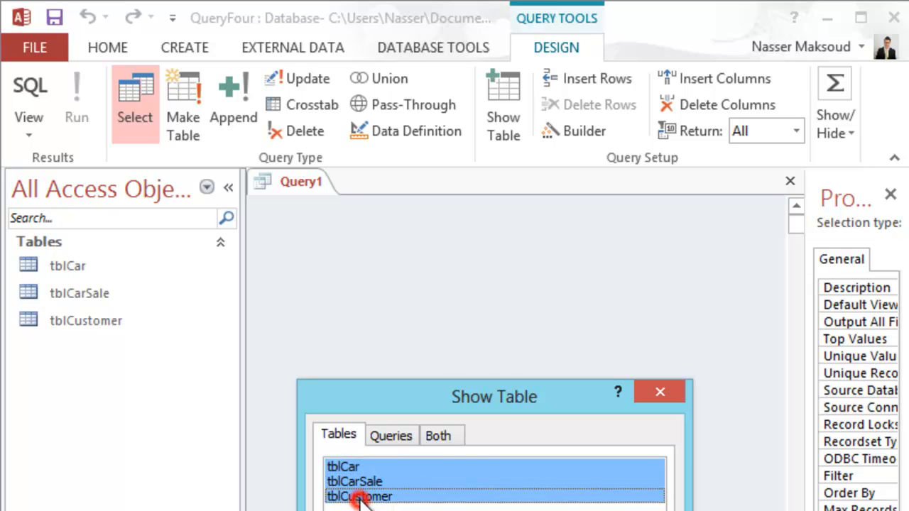
left_click(544, 510)
left_click(629, 510)
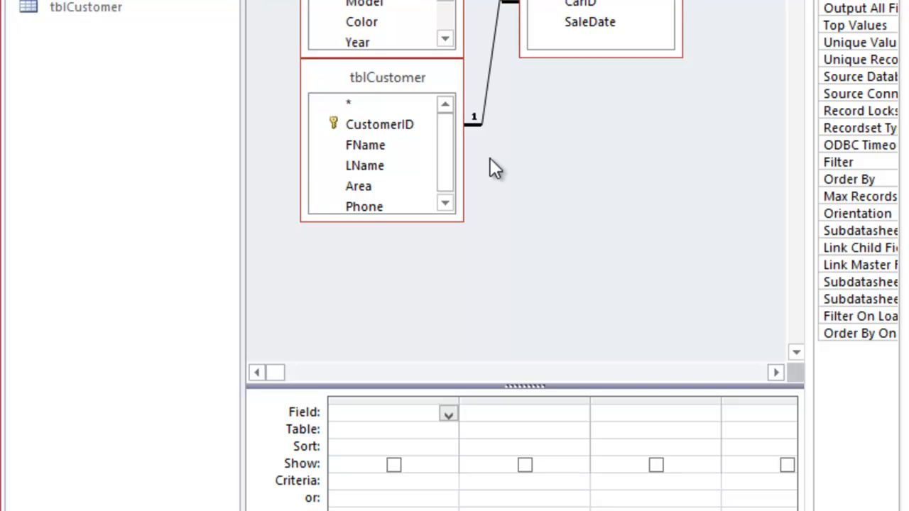
left_click_drag(404, 84, 594, 133)
left_click_drag(405, 56, 412, 162)
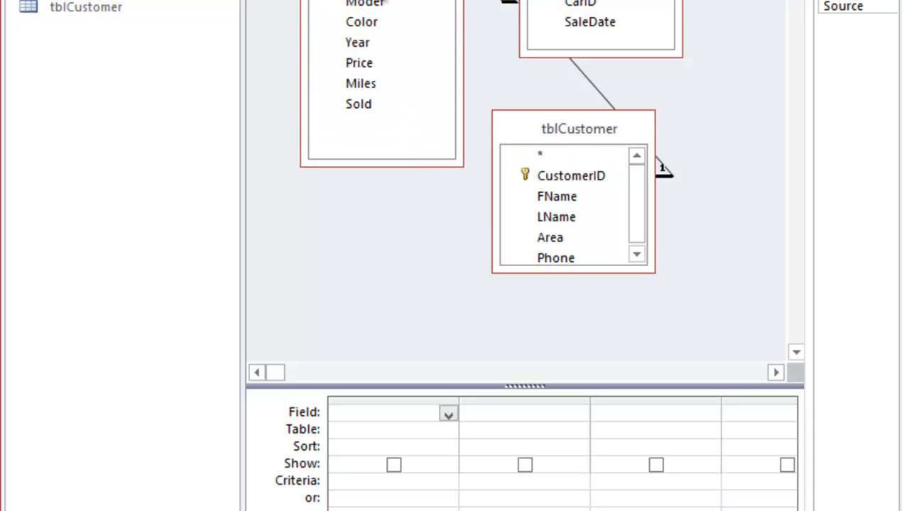
- Add the Make, Color, Price and Miles fields from tblCar to the query grid
double_click(371, 0)
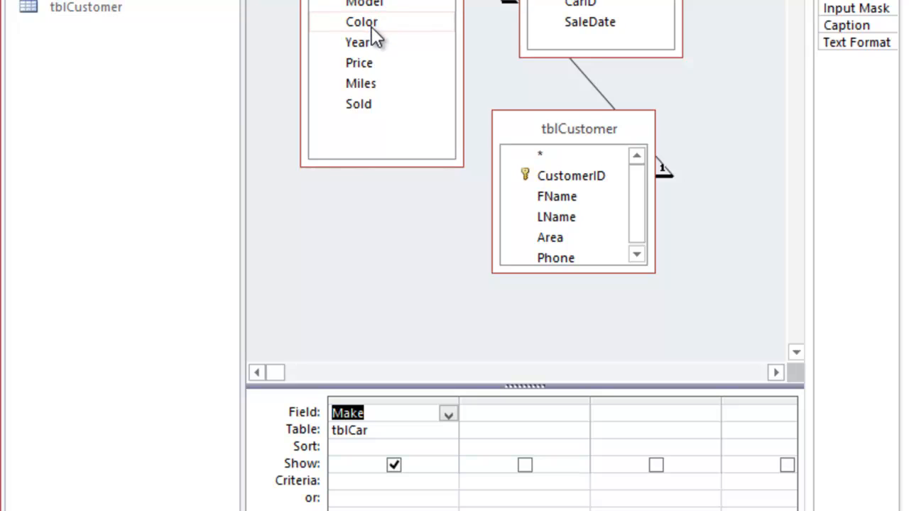
double_click(371, 25)
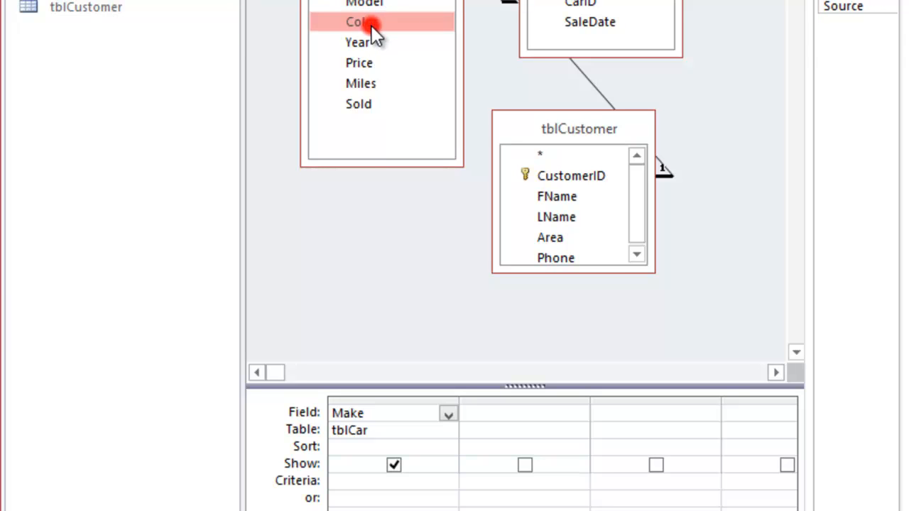
left_click(370, 63)
double_click(370, 62)
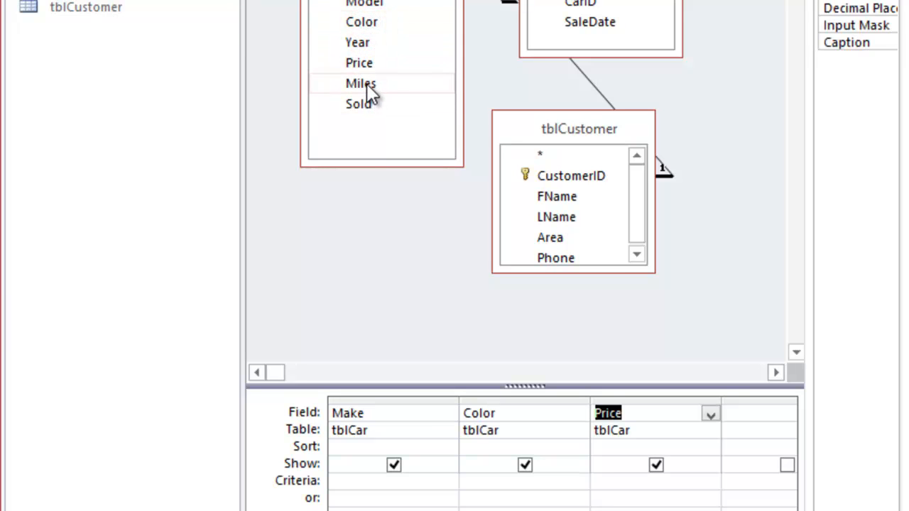
double_click(367, 83)
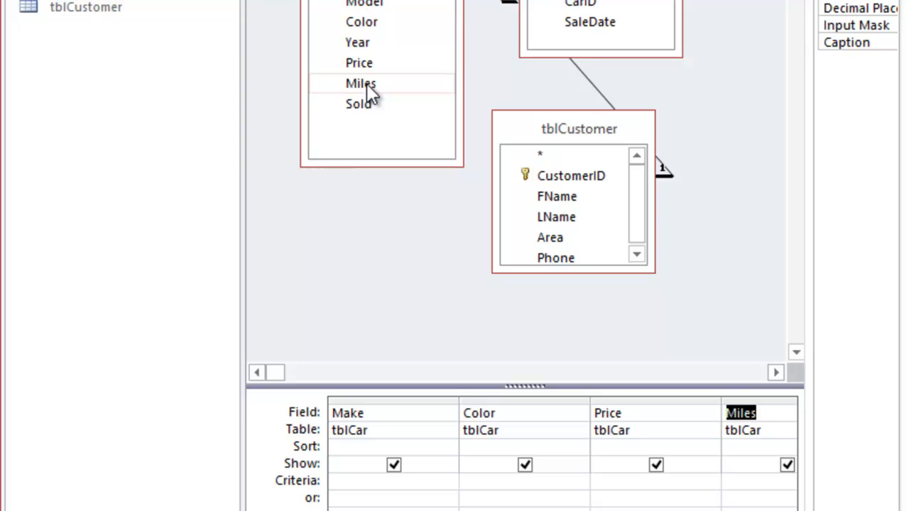
- Add SaleDate from tblCarSale and Phone from tblCustomer to the query grid
left_click(583, 24)
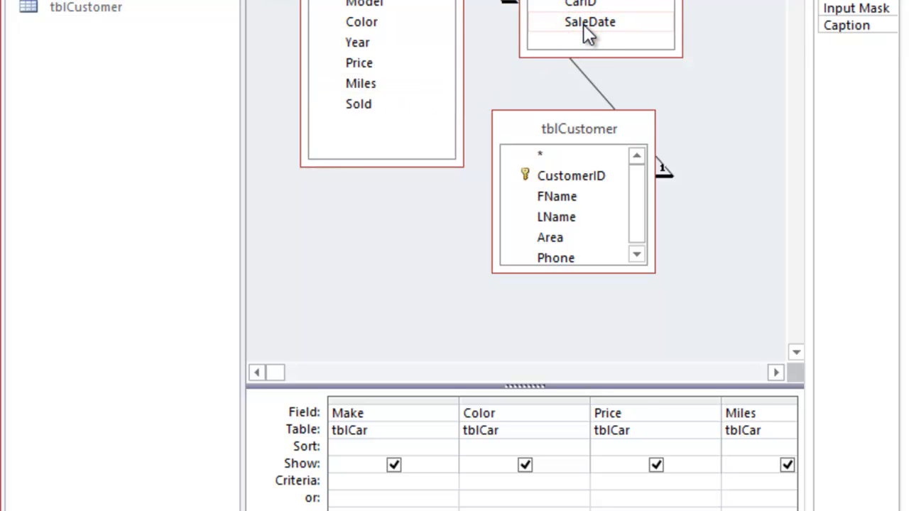
scroll(563, 455, "right", 3)
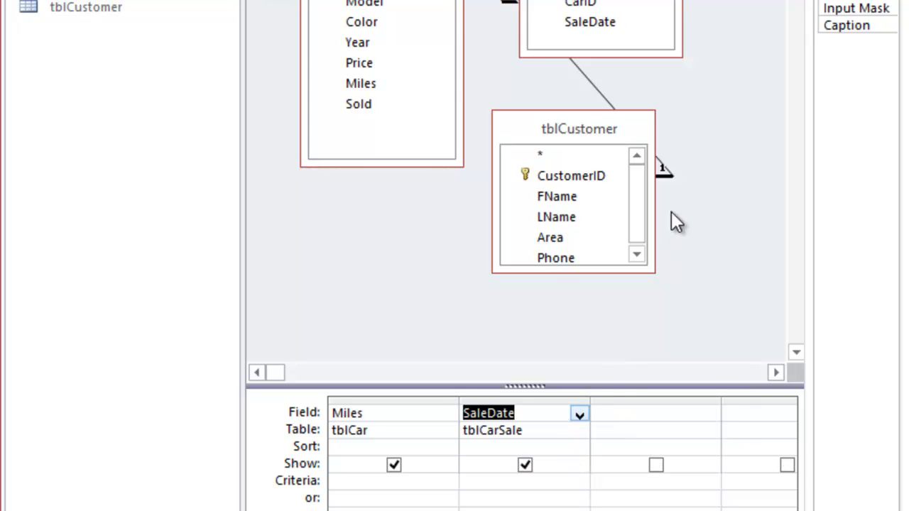
left_click(640, 183)
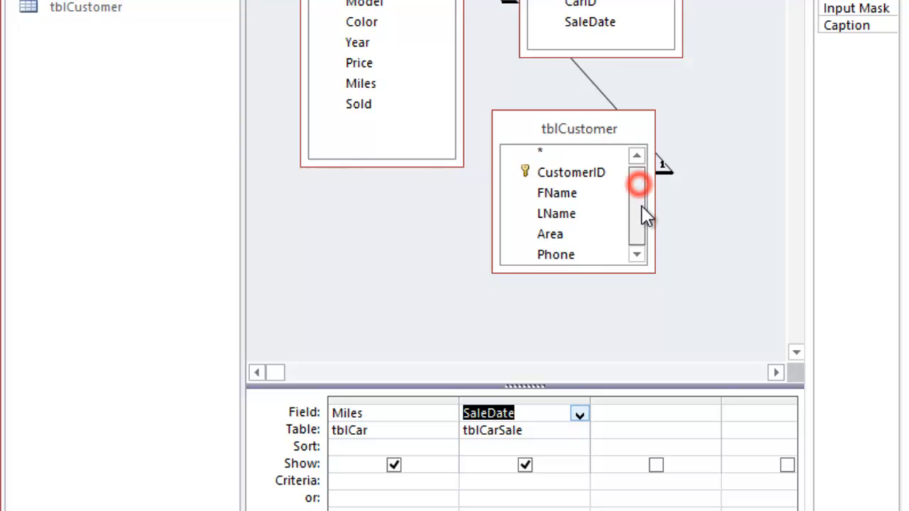
double_click(575, 255)
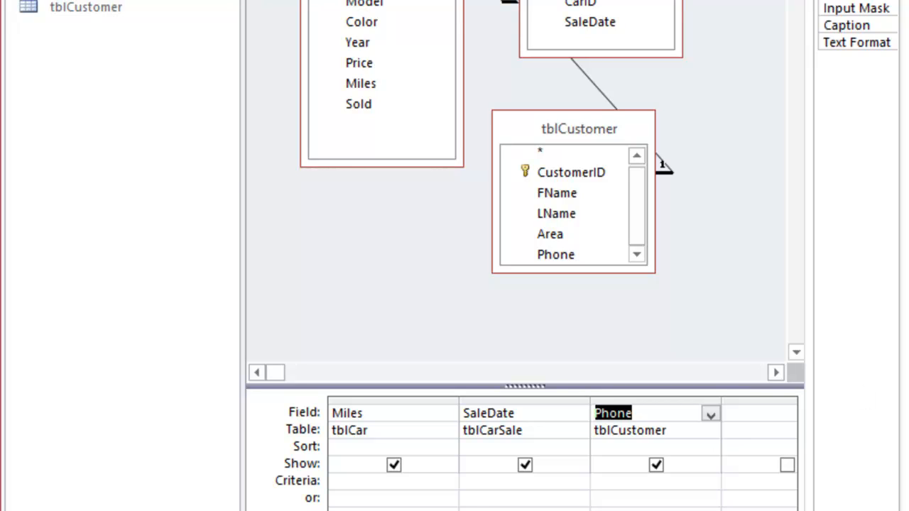
- Set the Price criterion to >100000 and run the query
scroll(562, 455, "left", 3)
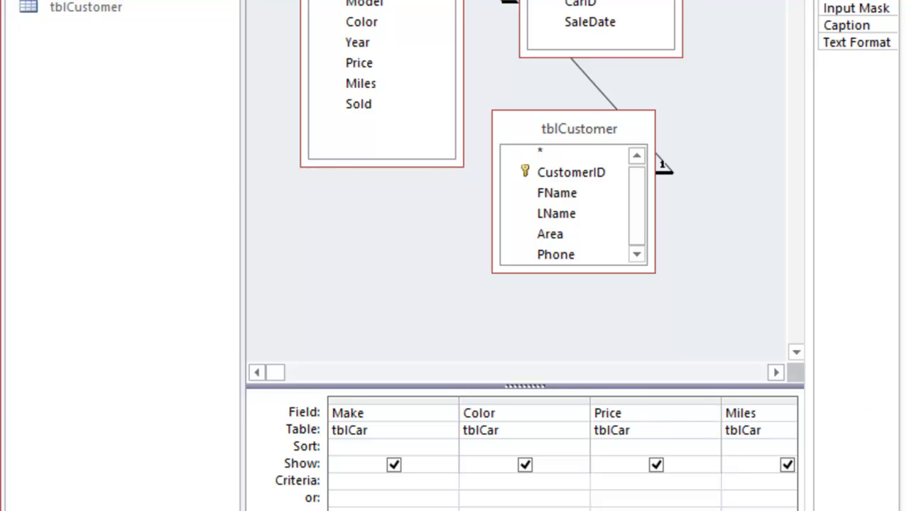
left_click(621, 482)
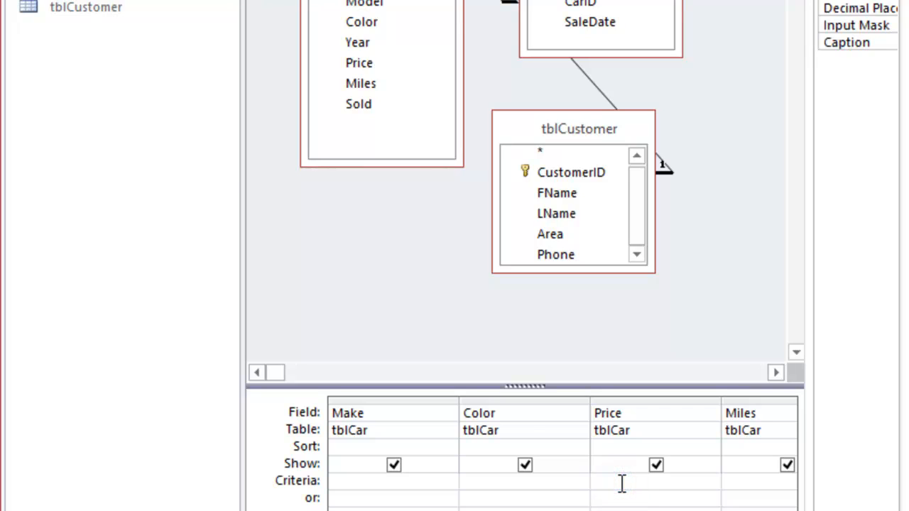
type(">100000")
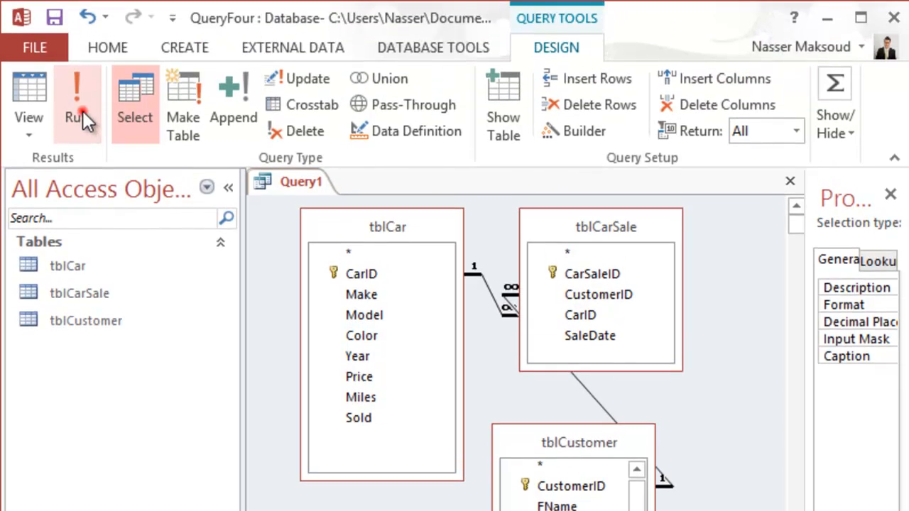
left_click(79, 114)
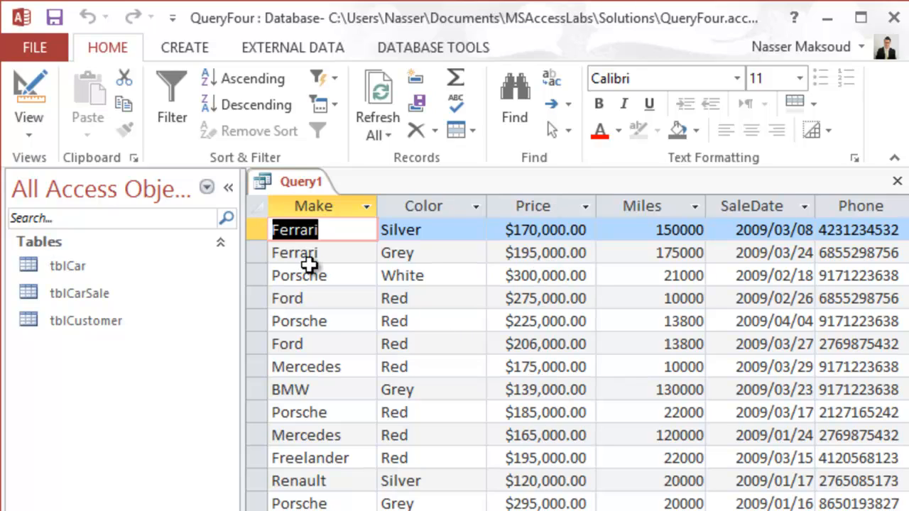
- Return to the query design, add <21000 as an alternative (or) condition for Miles, and run the query to check it
left_click(41, 94)
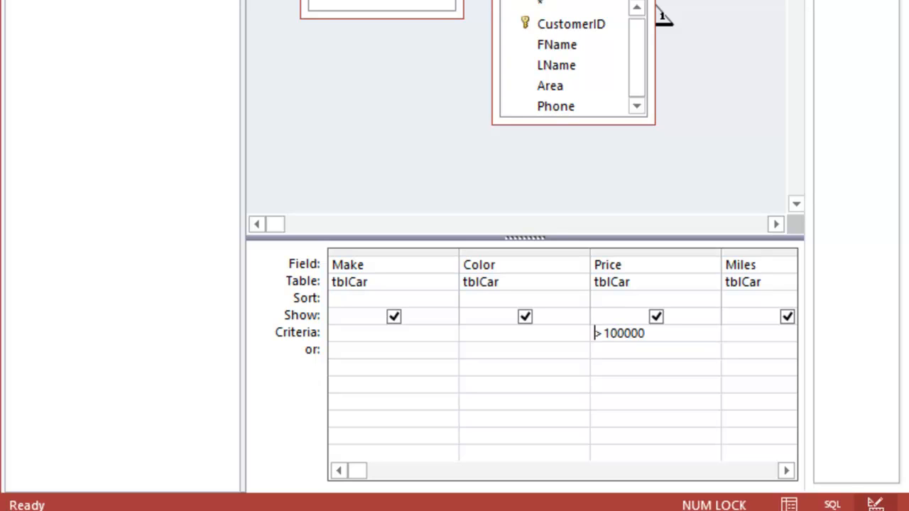
left_click(748, 337)
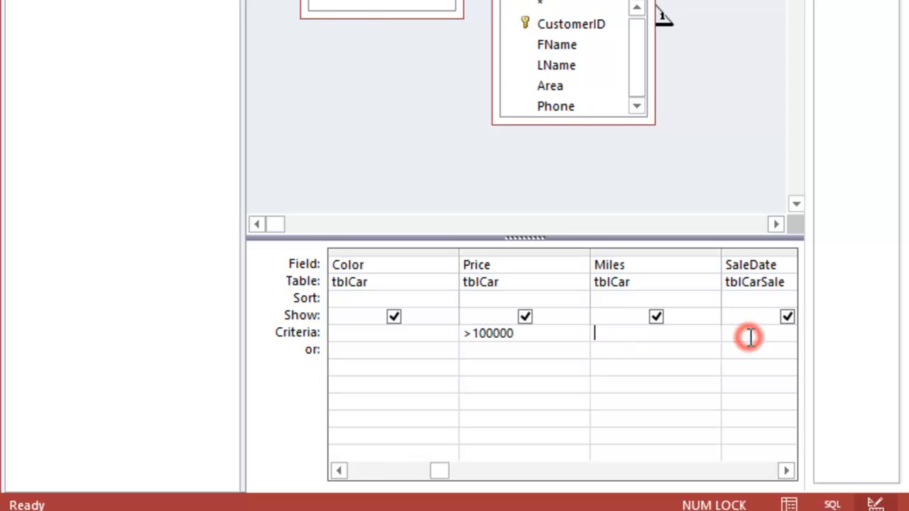
left_click(604, 349)
type("<21000")
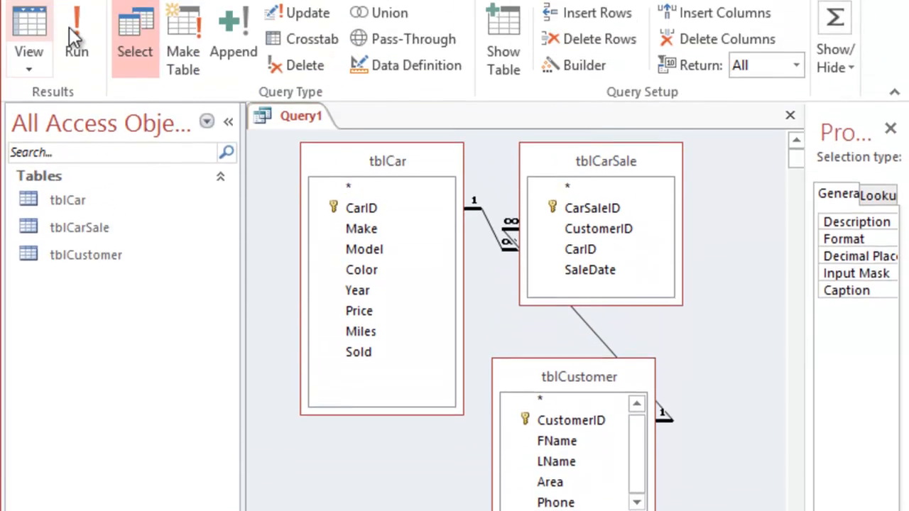
left_click(75, 32)
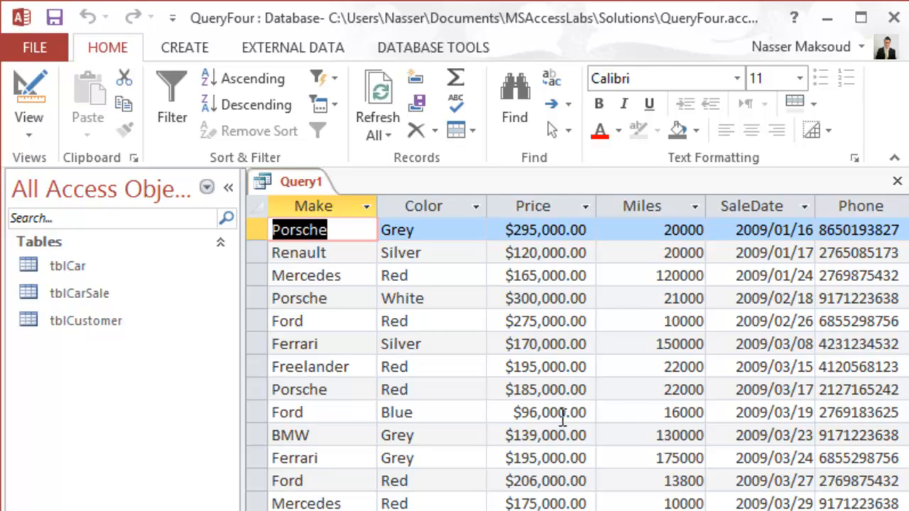
left_click(36, 93)
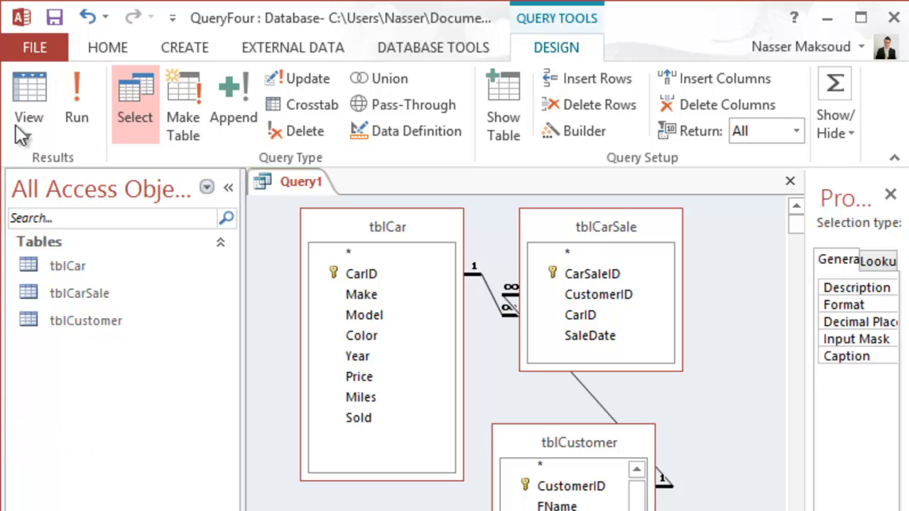
left_click(80, 93)
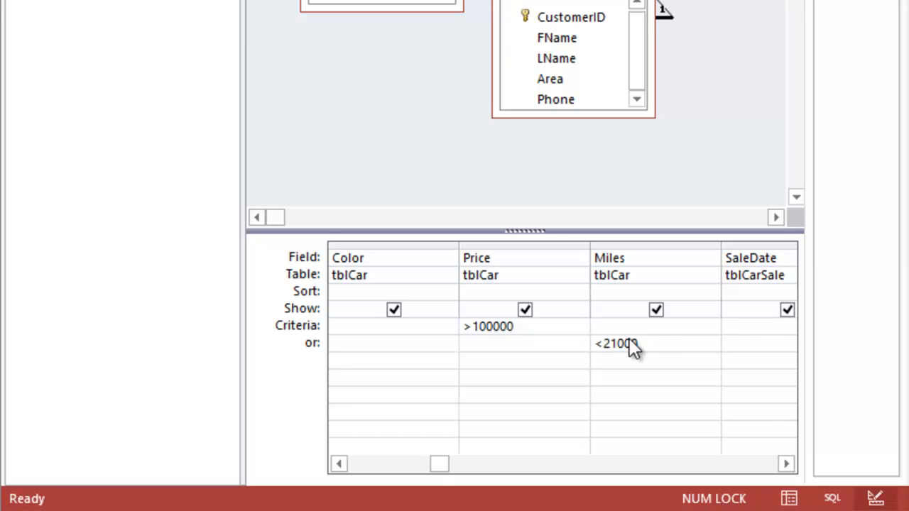
- Set the Make criterion, on the same row as the price condition, to In("Porsche", "Ford")
left_click(406, 463)
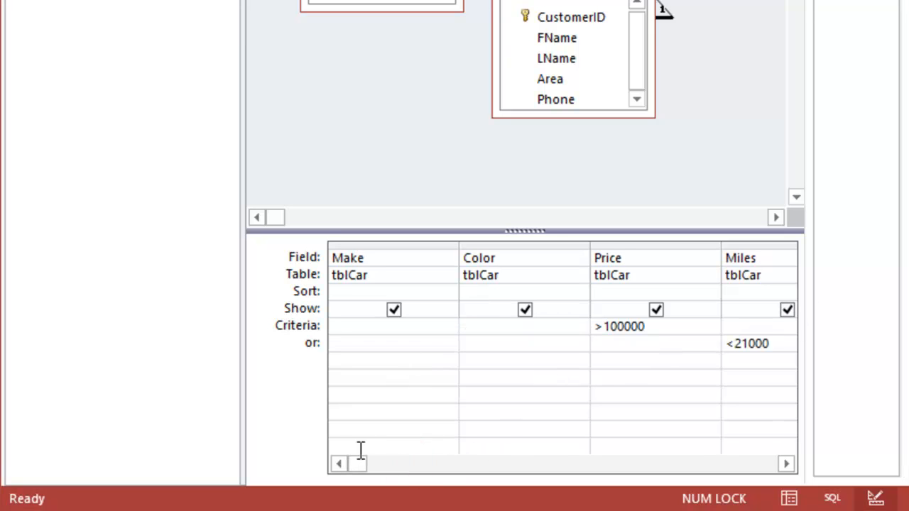
left_click(433, 329)
type("In")
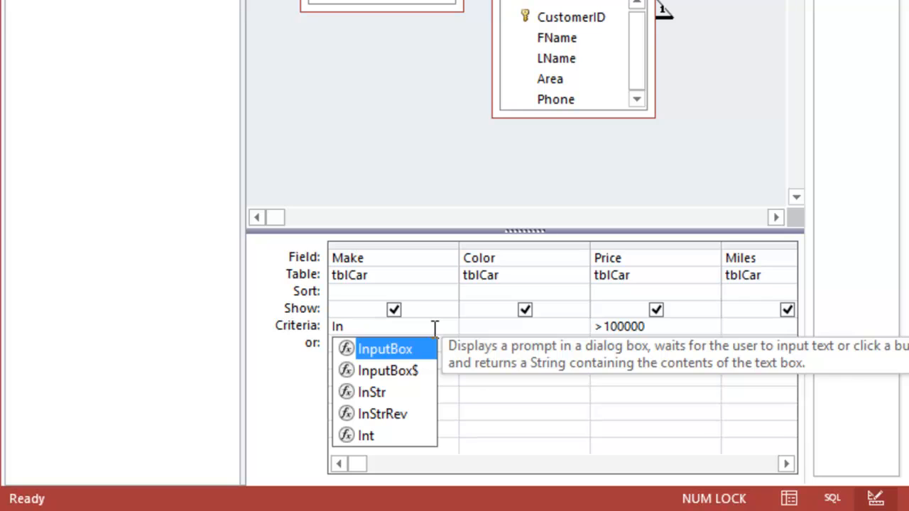
type("(0")
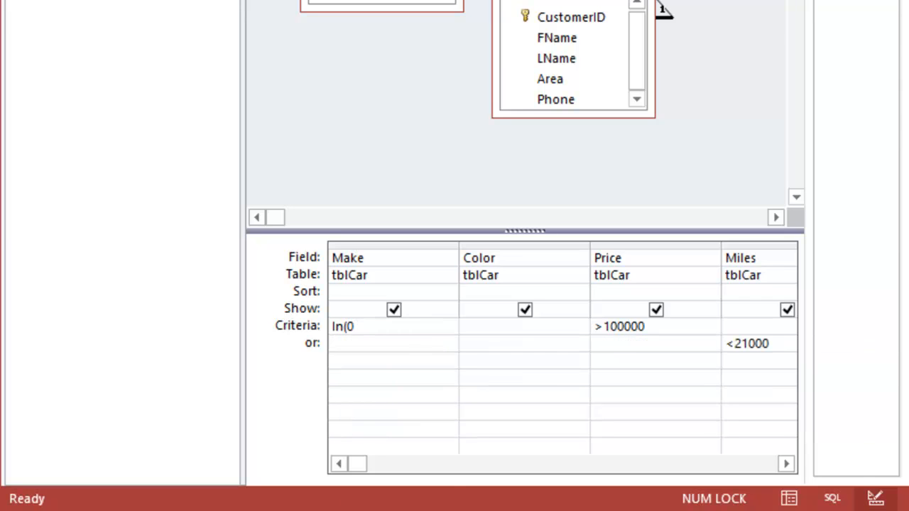
left_click(374, 321)
key("BackSpace")
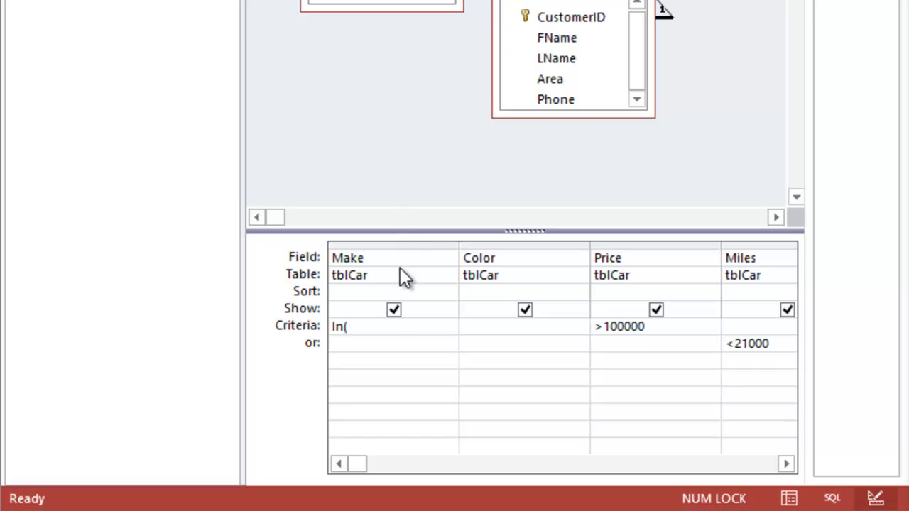
left_click(381, 326)
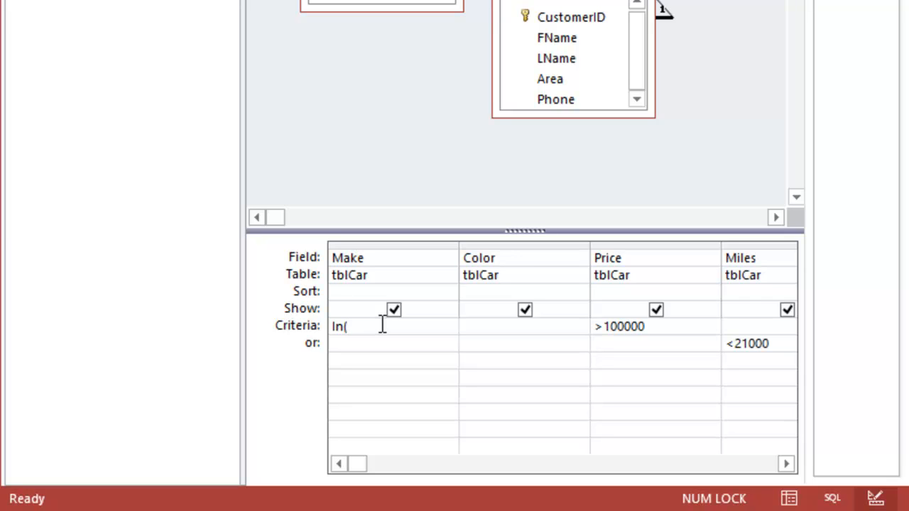
type("\"")
type("P")
type("or")
type("sche")
type("\"")
type(",")
type(" \"\"")
type("For")
type("d")
left_click(452, 326)
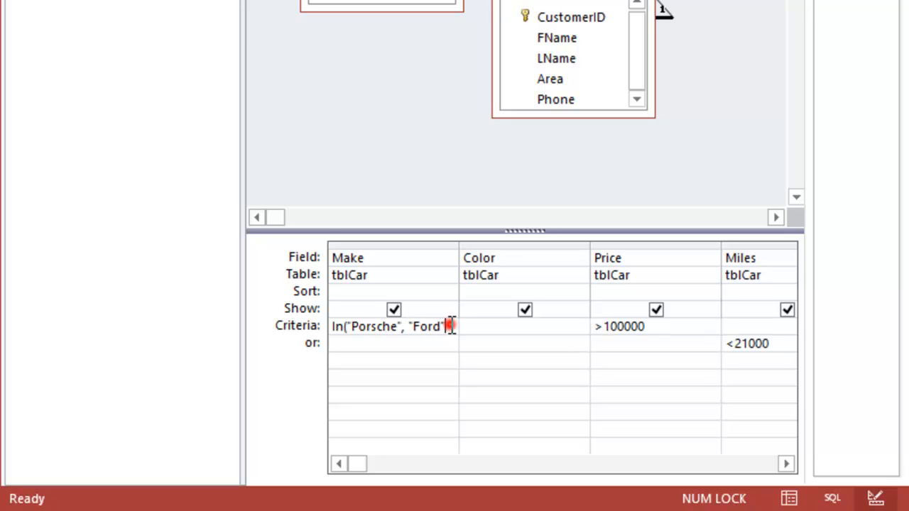
type(")")
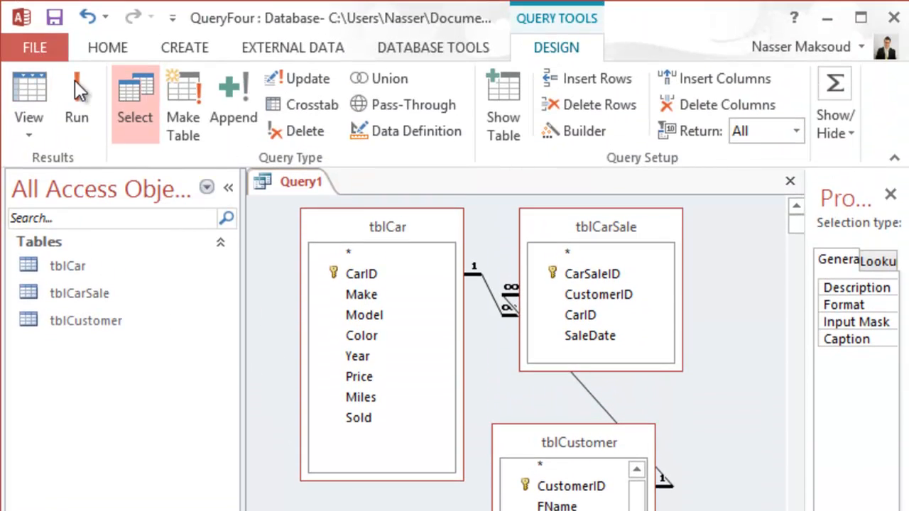
- Run the query and examine the makes and miles of the returned records, including the Renault row
left_click(75, 82)
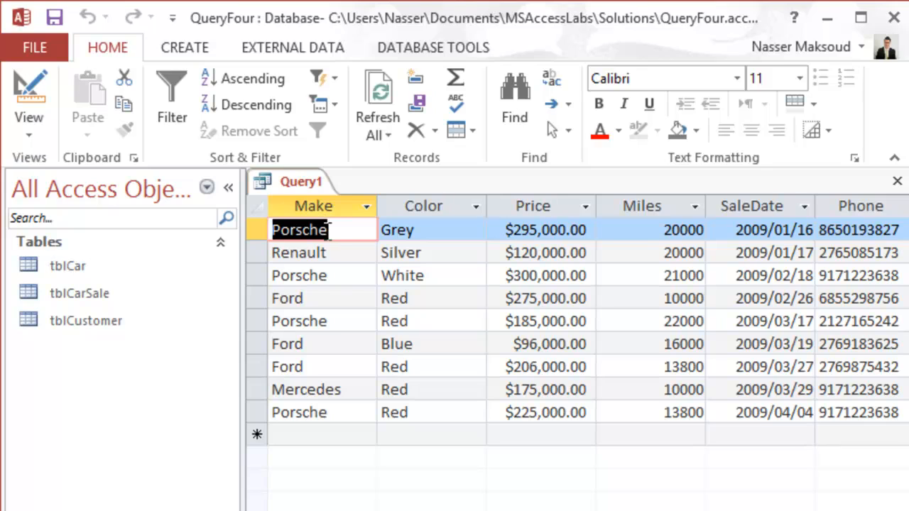
left_click(317, 298)
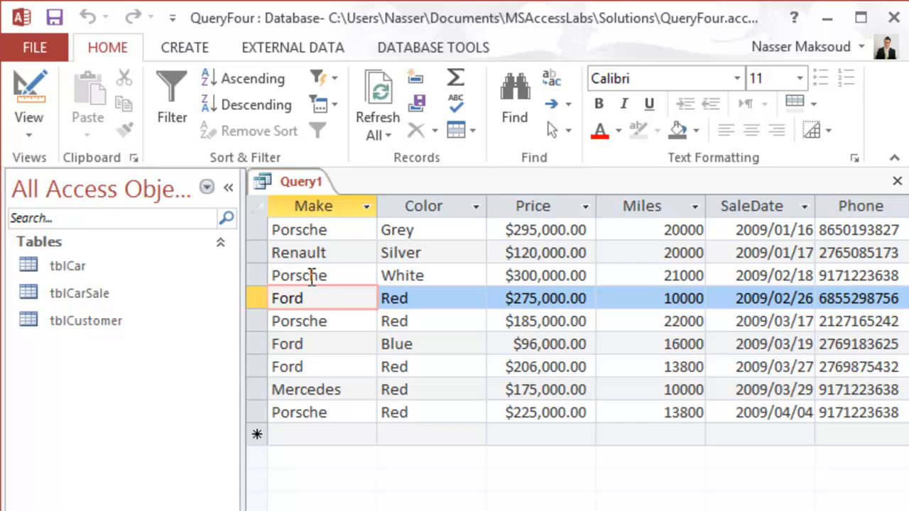
left_click(329, 234)
left_click(327, 298)
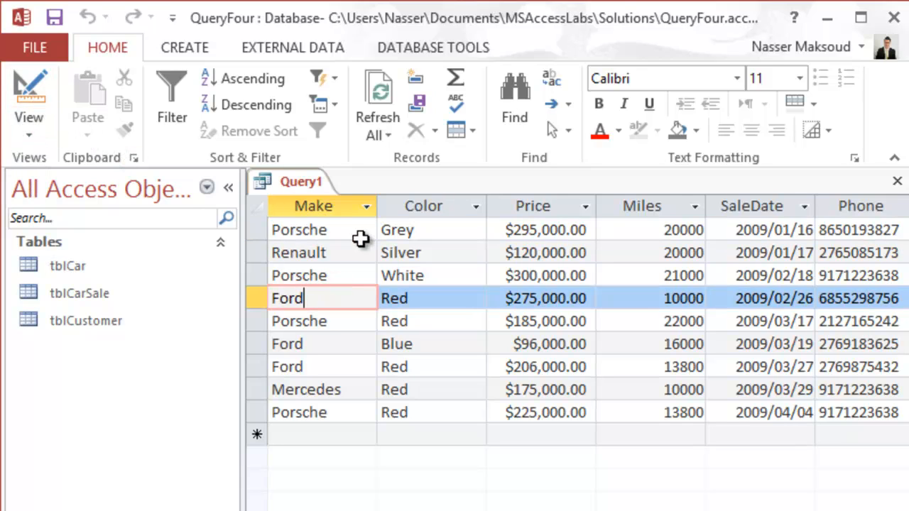
left_click_drag(346, 249, 261, 250)
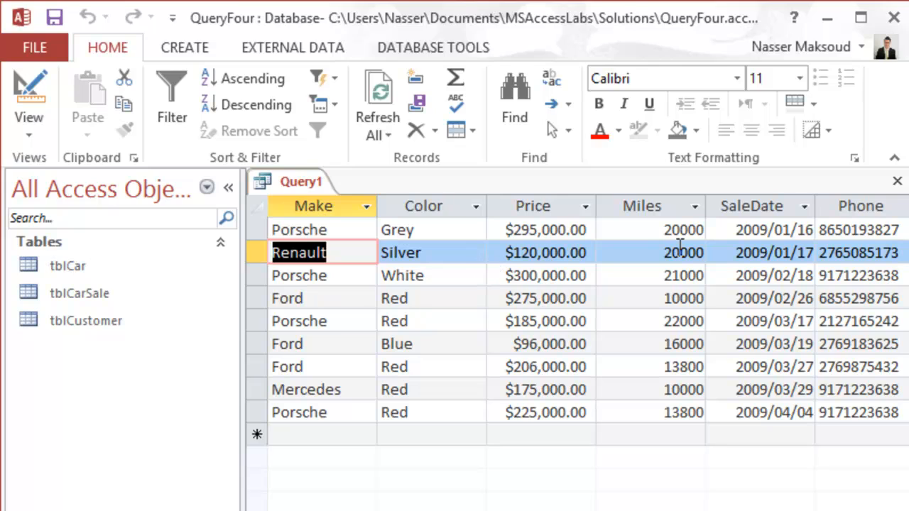
left_click(646, 254)
left_click_drag(648, 253, 717, 252)
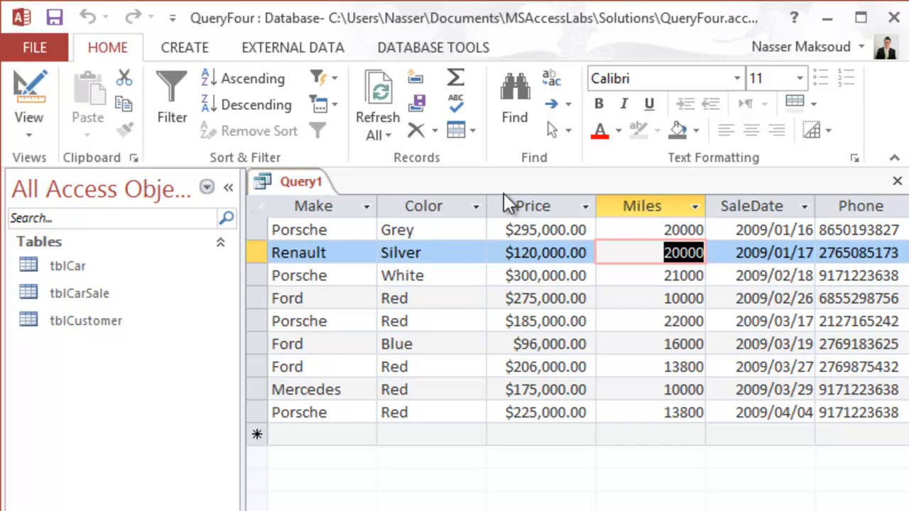
- Return to the query design, delete the alternative (or) condition for Miles, and run the query
left_click(32, 94)
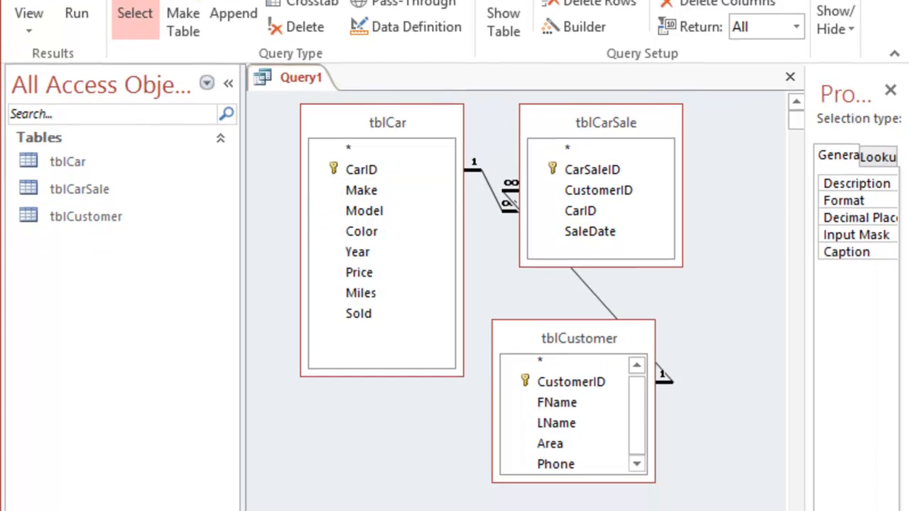
key("Delete")
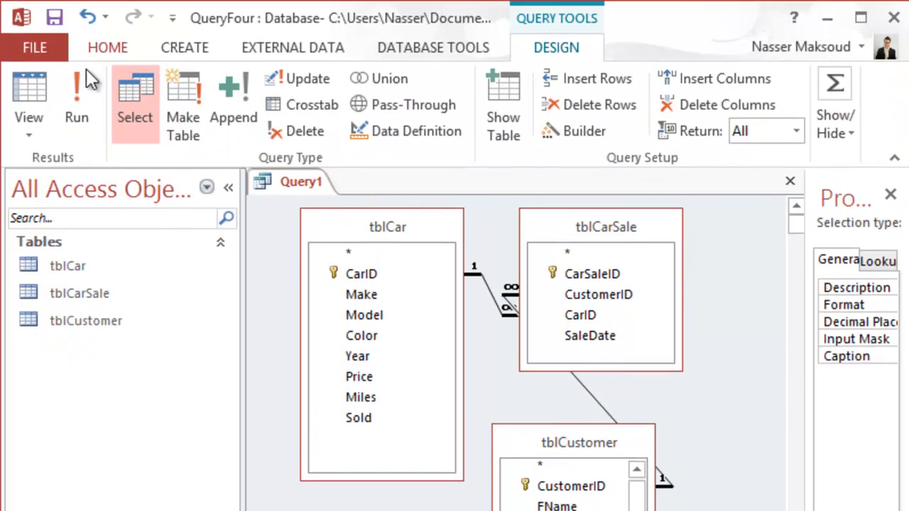
left_click(82, 90)
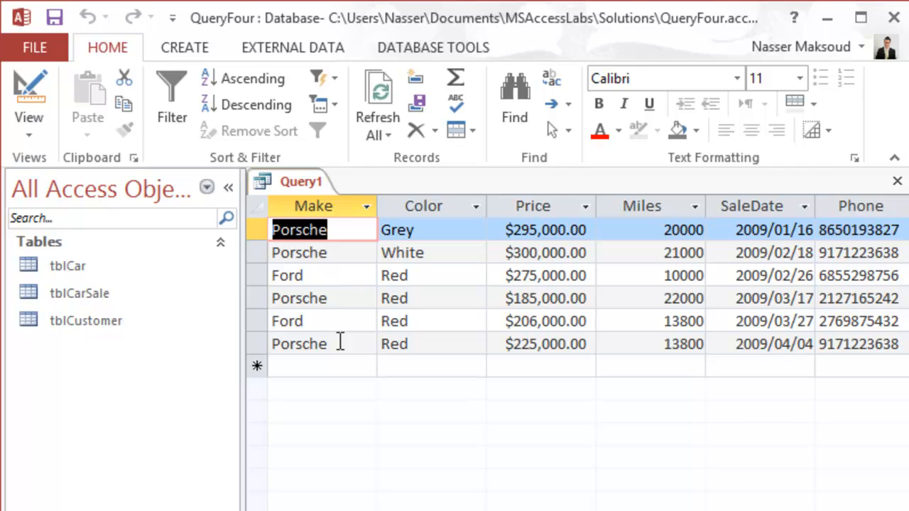
- Return to the query design and review the Make and Price criteria sharing the same row
left_click(40, 105)
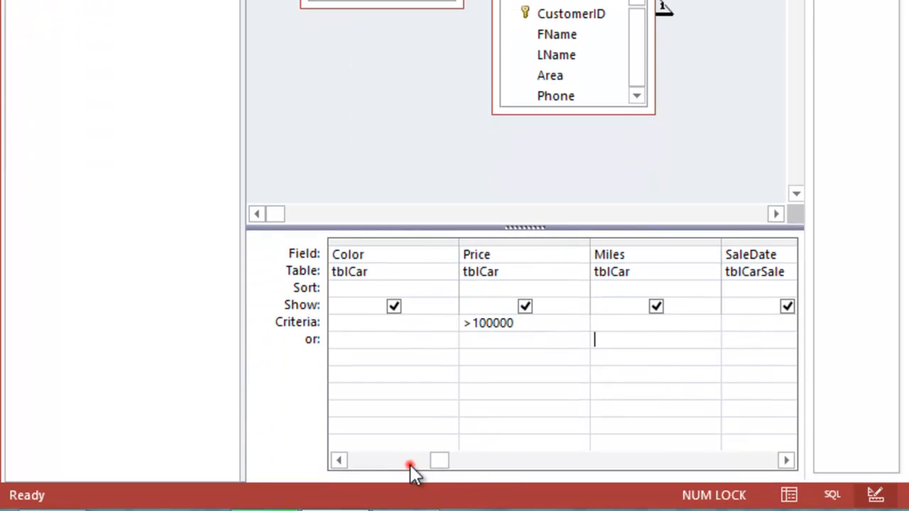
left_click(410, 462)
left_click(439, 323)
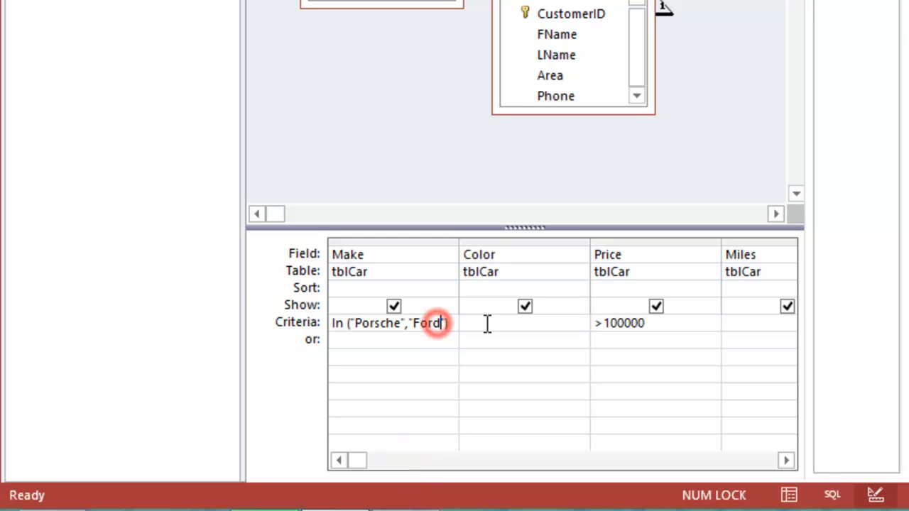
left_click(599, 323)
left_click_drag(614, 326, 666, 324)
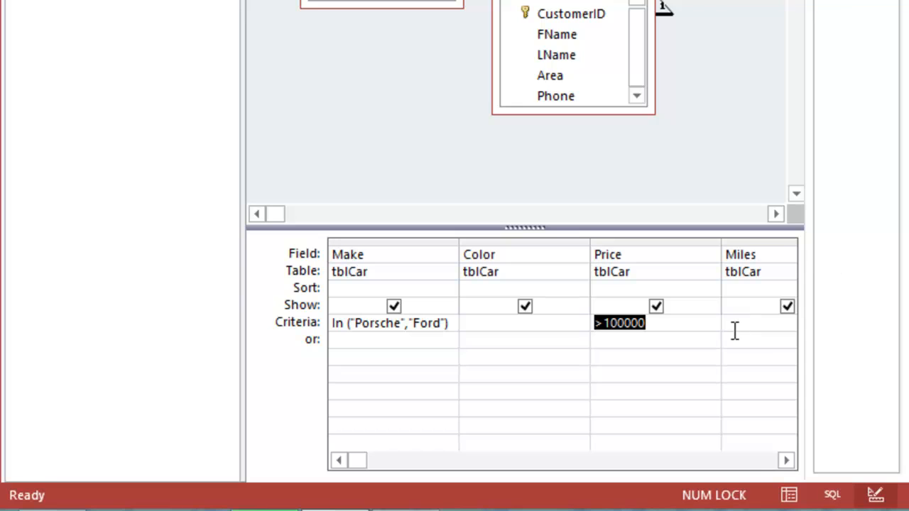
- Set the SaleDate criterion to Between #2009/02/01# And #2009/03/30#, then run the query and check the sale dates
left_click(739, 461)
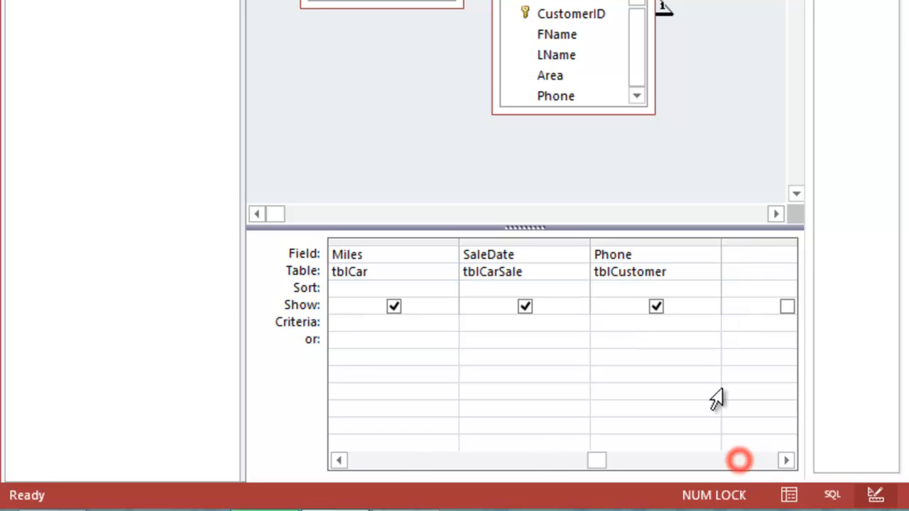
left_click(554, 322)
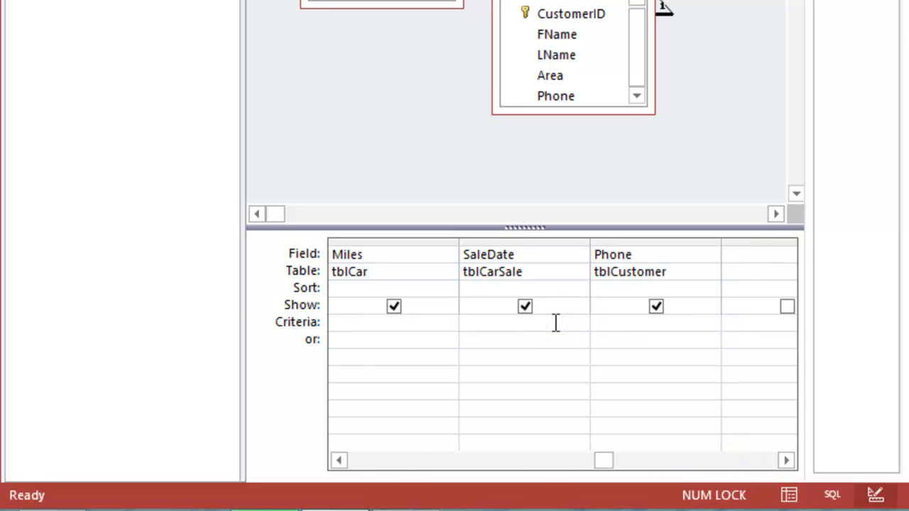
type("Between #")
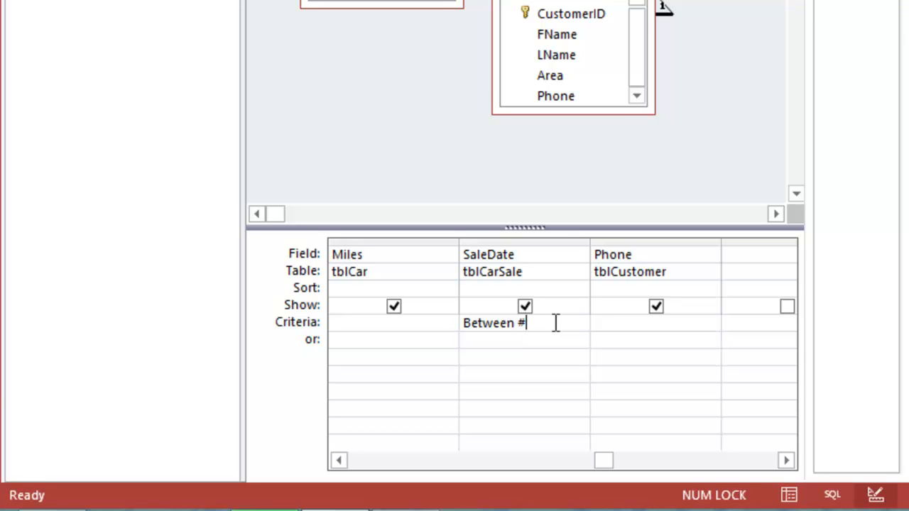
type("2009/02/01")
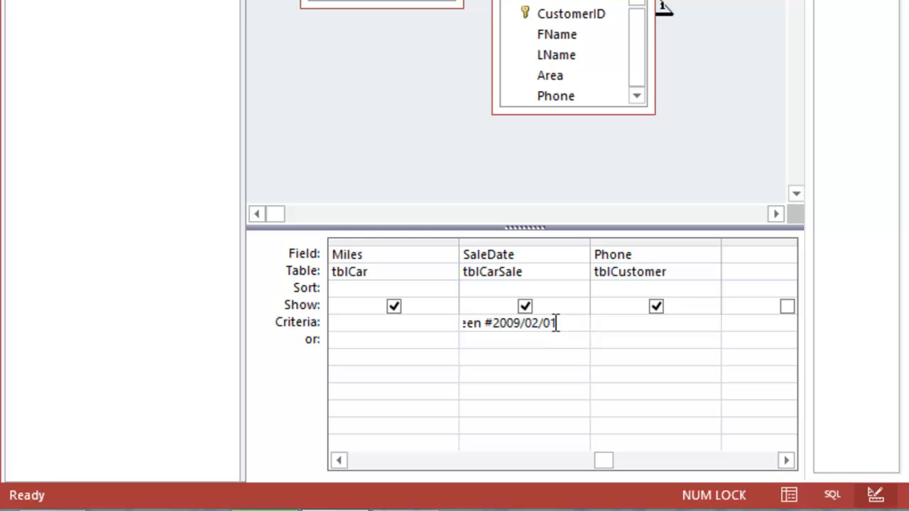
type("# And")
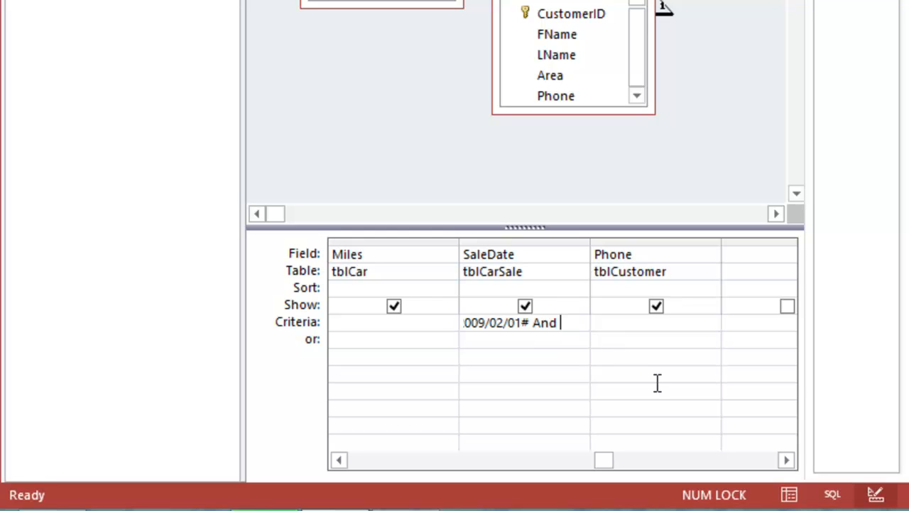
type("#2009")
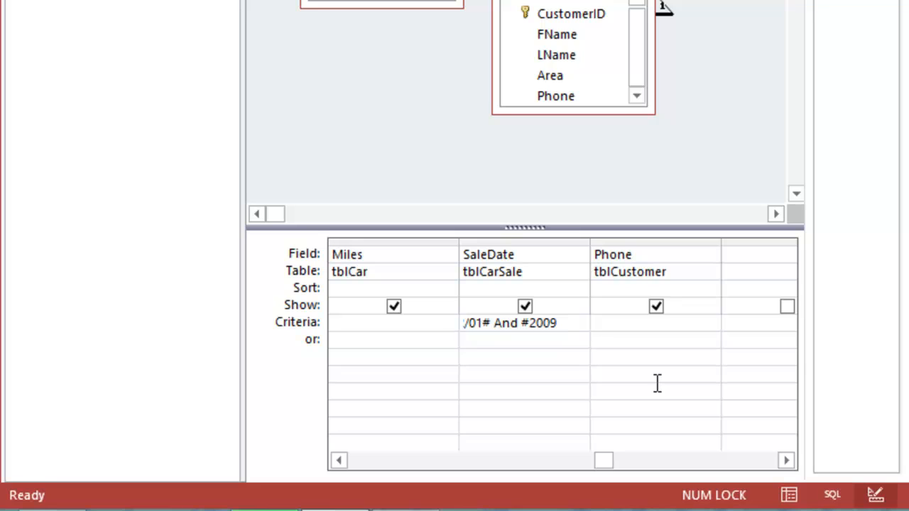
type("/03/30")
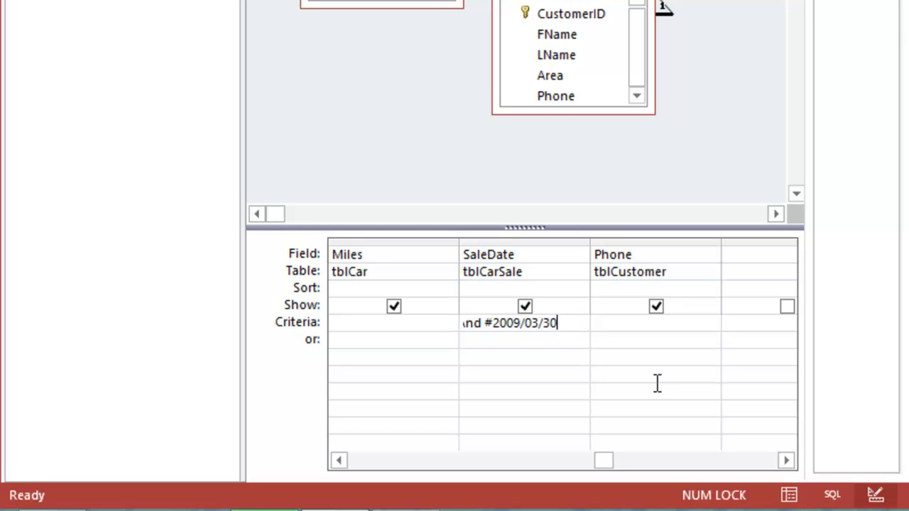
type("#")
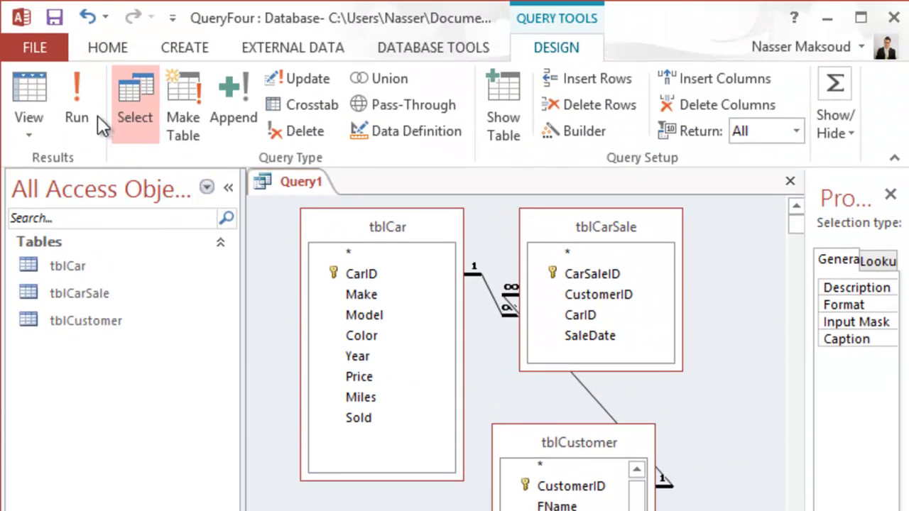
left_click(81, 100)
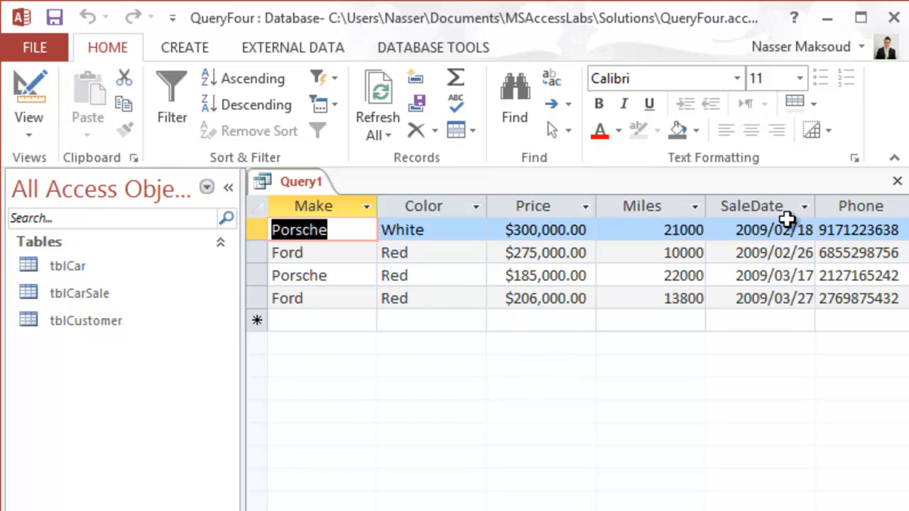
left_click_drag(739, 226, 809, 229)
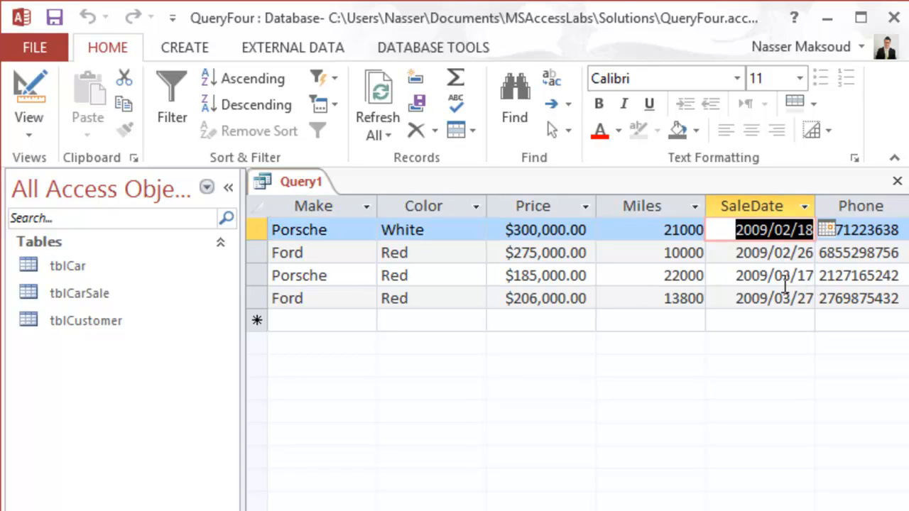
- Return to the query design, set the Phone criterion to Like "971*", and run the query
left_click(27, 89)
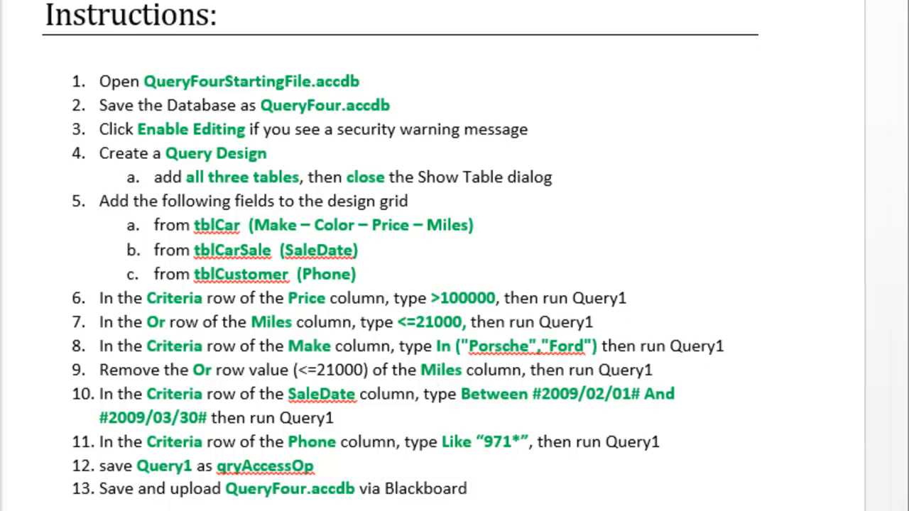
type("Like")
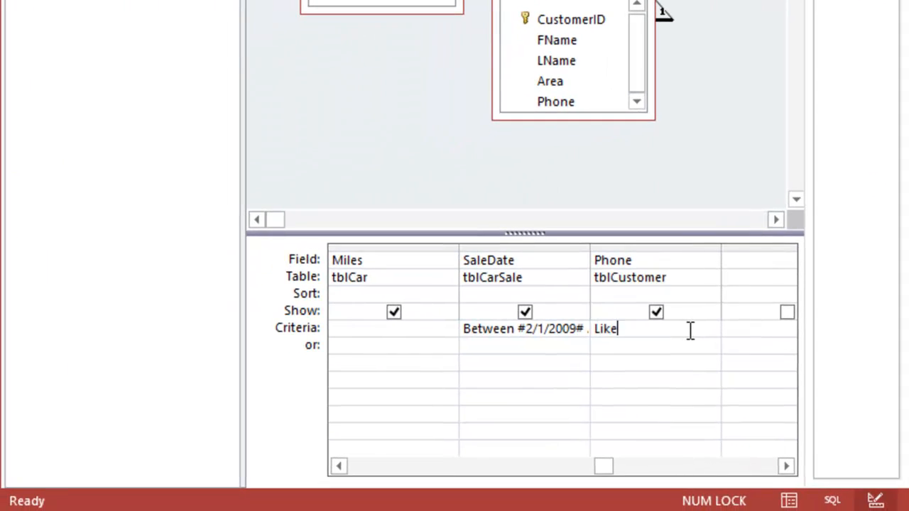
type(" \"\"")
key("Left")
type("7")
key("BackSpace")
type("971*")
key("BackSpace")
type("*")
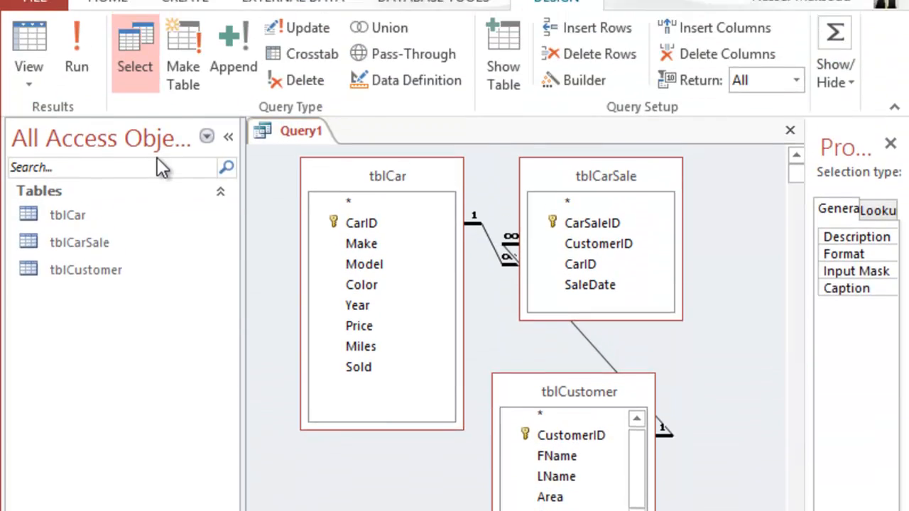
left_click(76, 35)
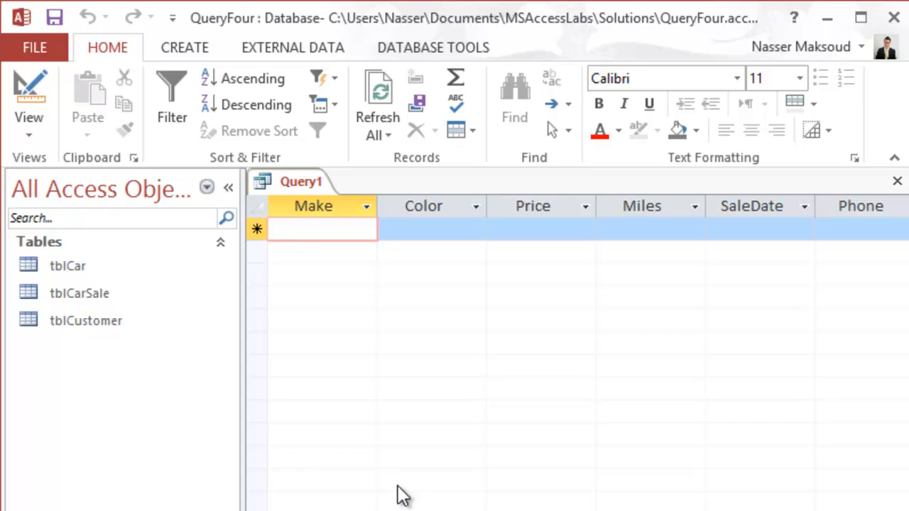
- Open the tblCustomer table and look through the Phone values for matching prefixes
left_click(82, 300)
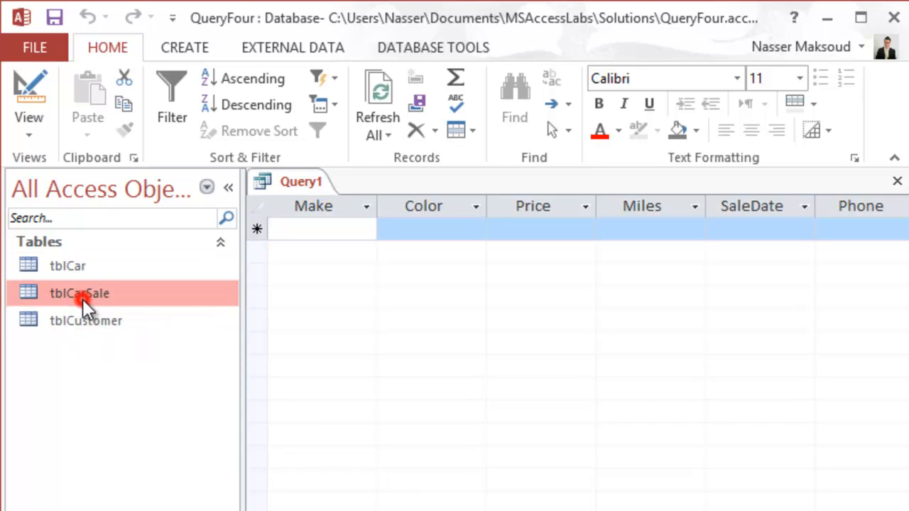
double_click(86, 317)
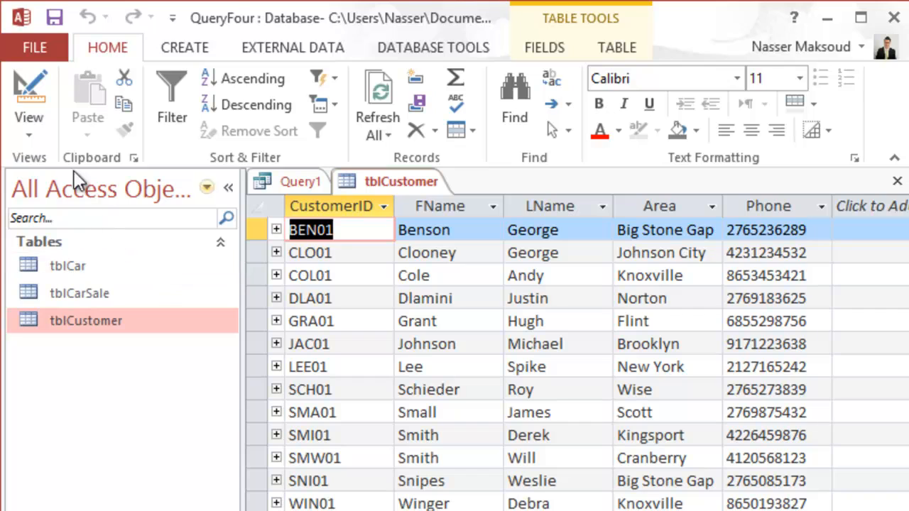
left_click(29, 92)
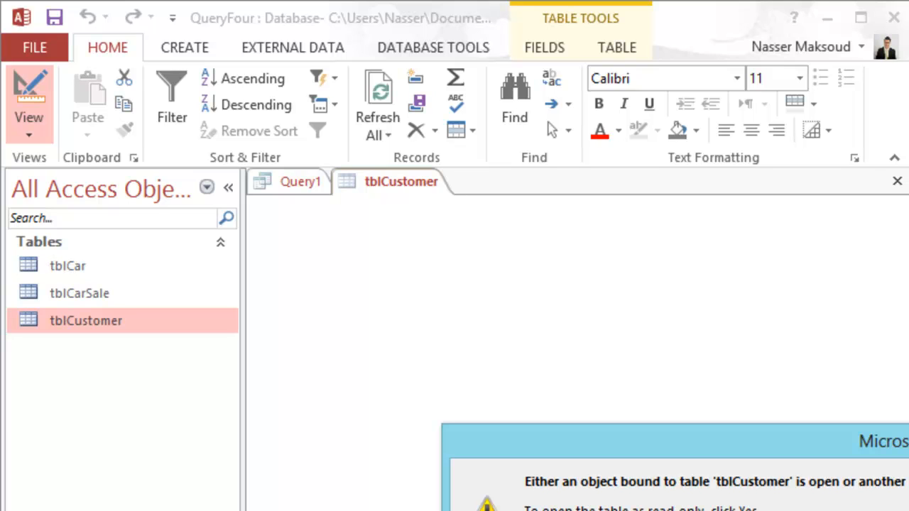
left_click(902, 510)
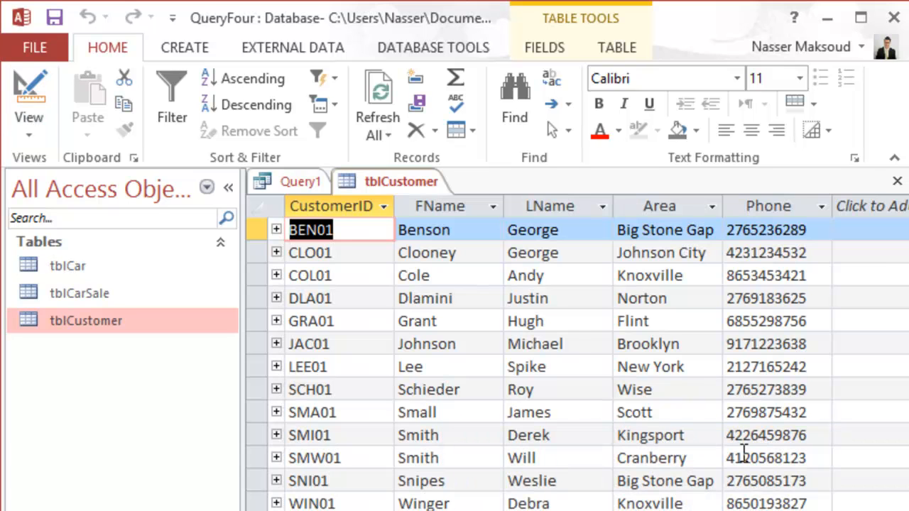
- Go back to Query1's design, change the Phone criterion to Like "917*", and run the query
left_click(293, 192)
left_click(24, 89)
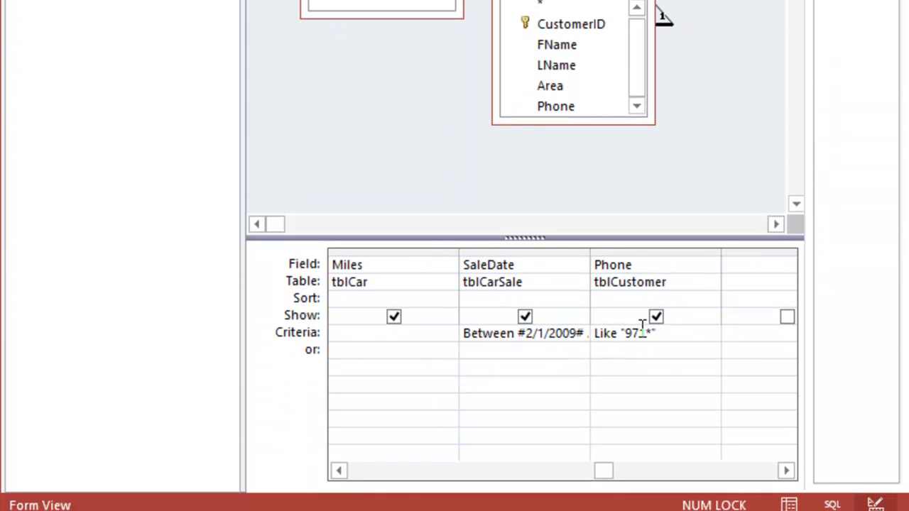
left_click(640, 331)
key("BackSpace")
type("1")
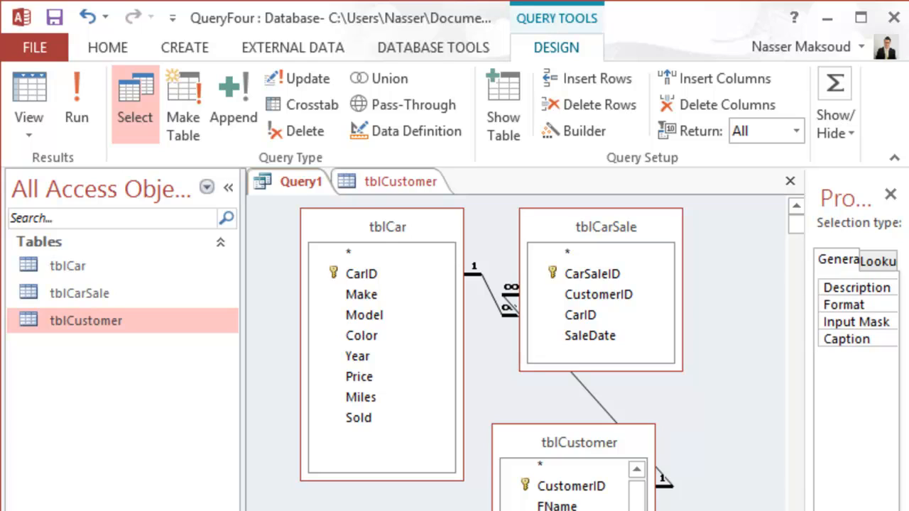
left_click(80, 108)
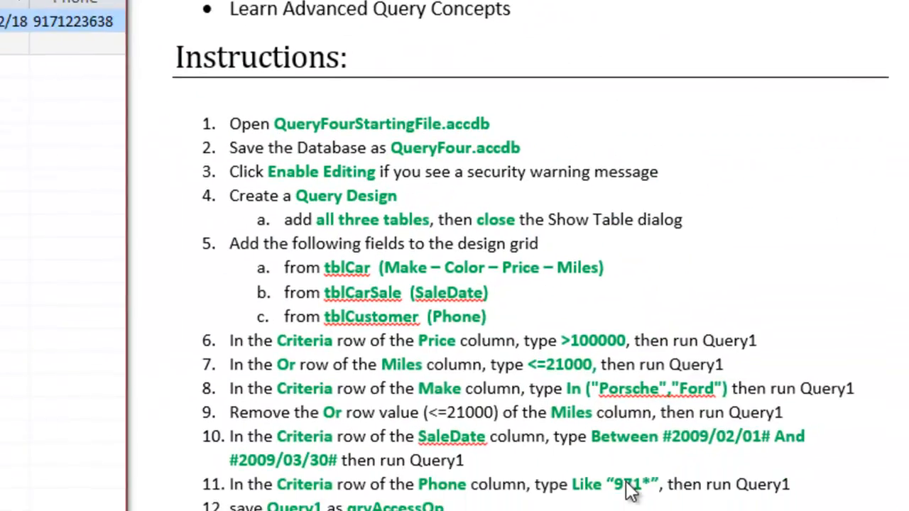
- Switch to the Word instructions document and correct the Phone criterion in item 11 to Like "917*"
left_click(643, 484)
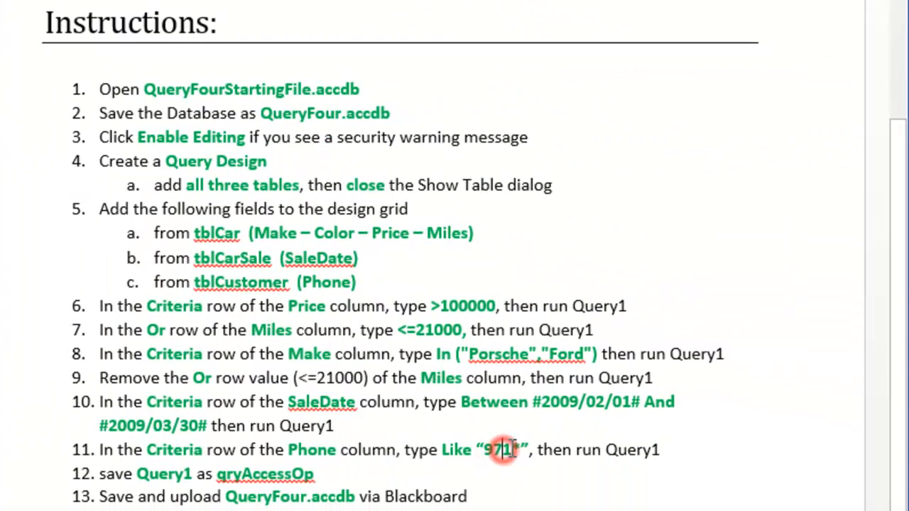
key("BackSpace")
key("BackSpace")
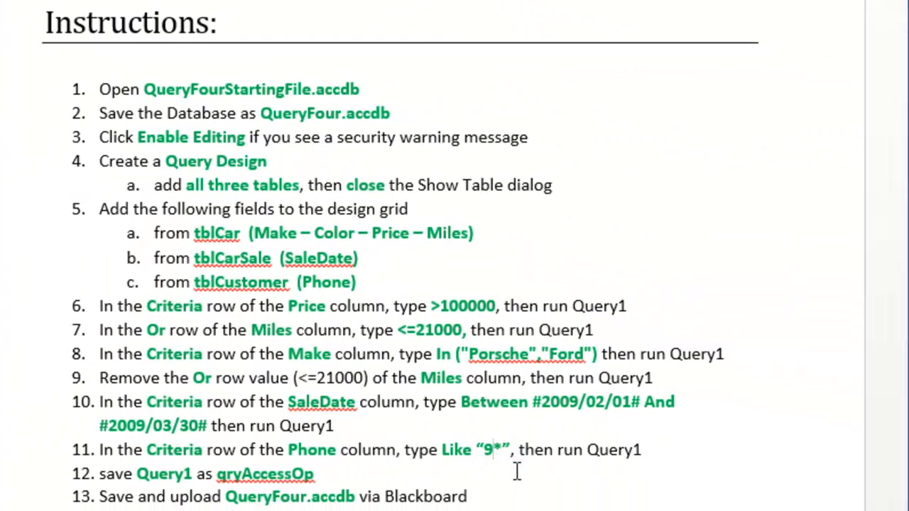
type("17")
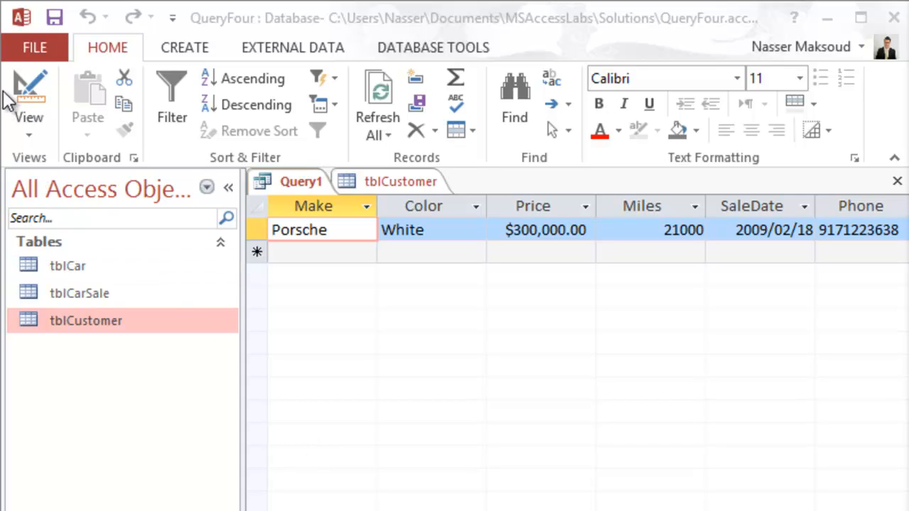
- Save the query under the name qryAccessOp
left_click(57, 18)
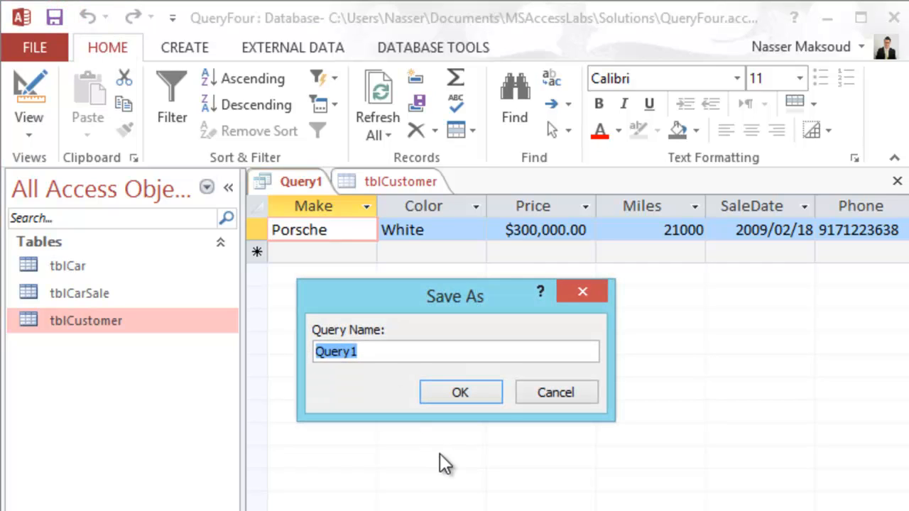
type("Q")
key("BackSpace")
type("qry")
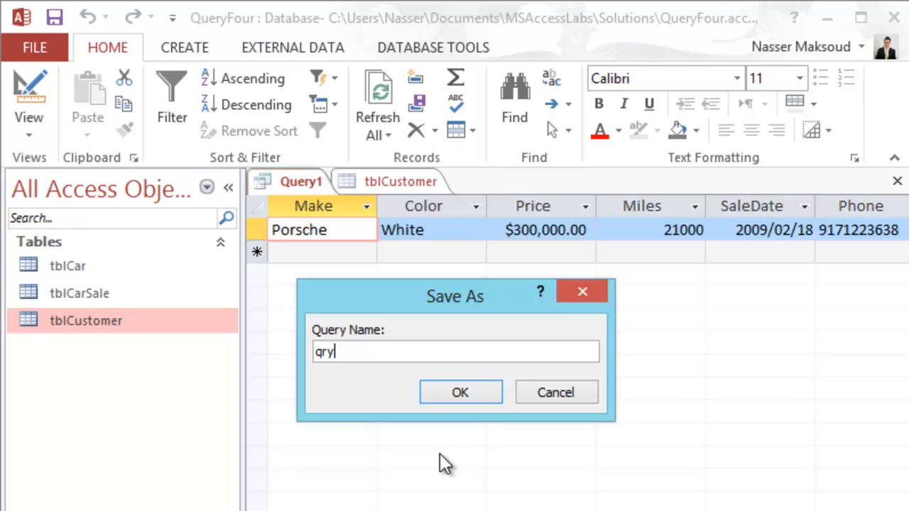
type("AccessOp")
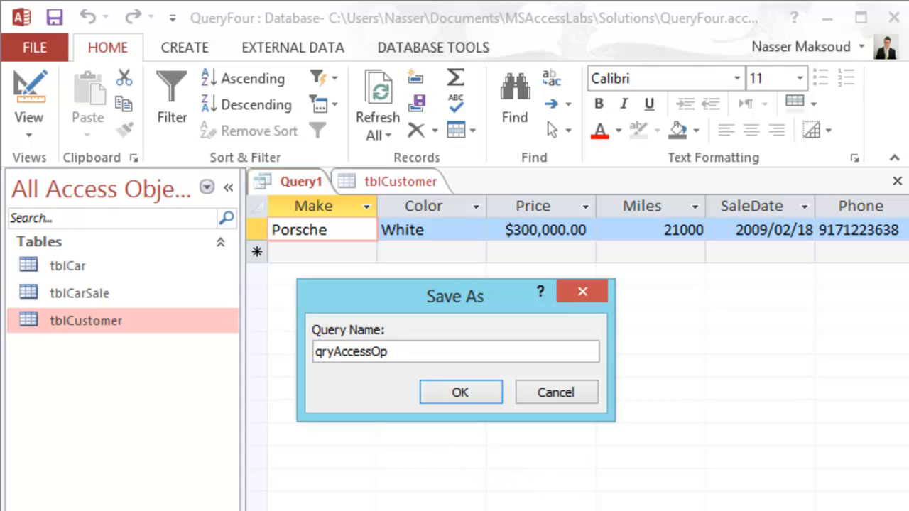
left_click(467, 391)
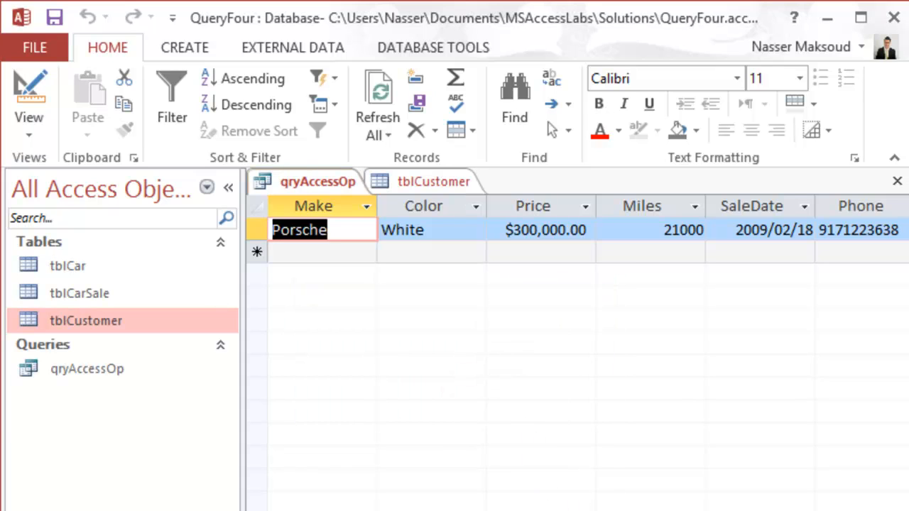
- Show qryAccessOp's design and compare its criteria, including the Miles Or row, with the grid pictured in the Word instructions, closing by minimizing Word
left_click(21, 93)
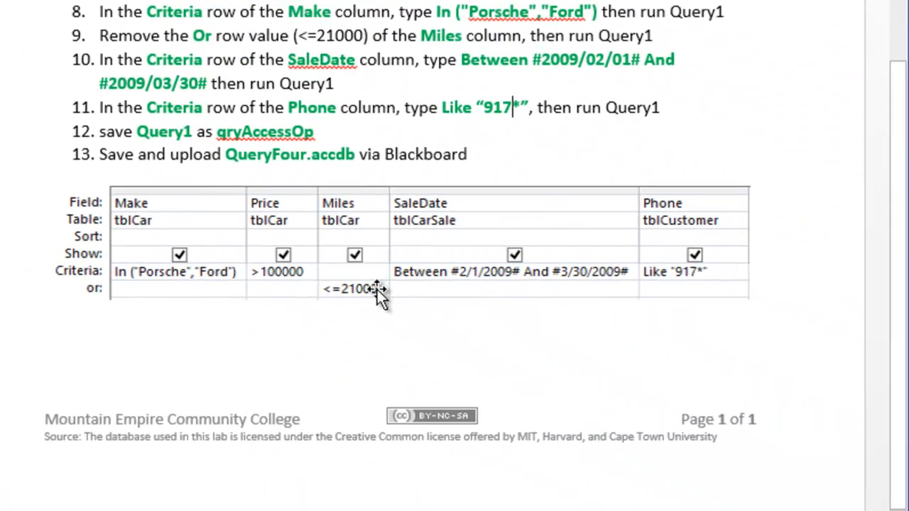
left_click(377, 289)
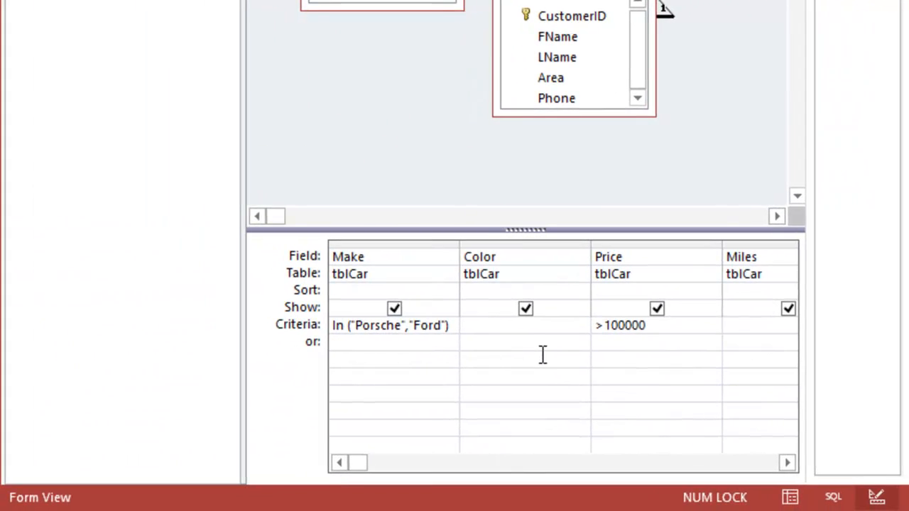
left_click(747, 341)
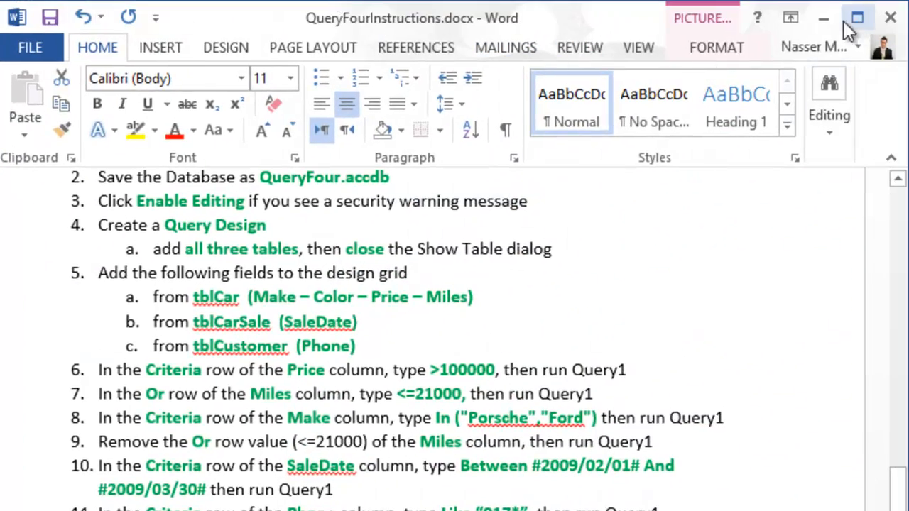
left_click(821, 19)
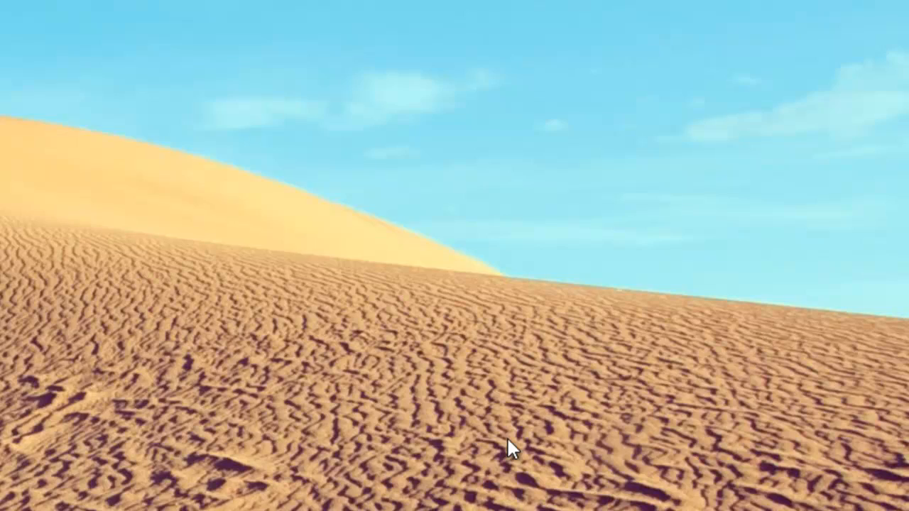